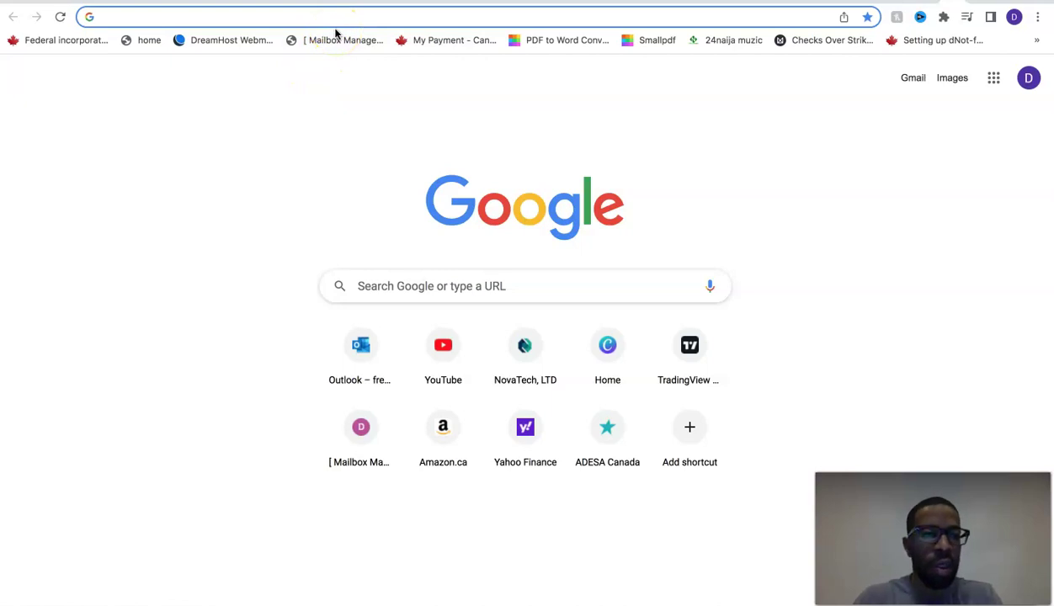
Open the Amazon Advertising accounts page at advertising.amazon.ca.
{"action": "left_click", "coordinate": [142, 17]}
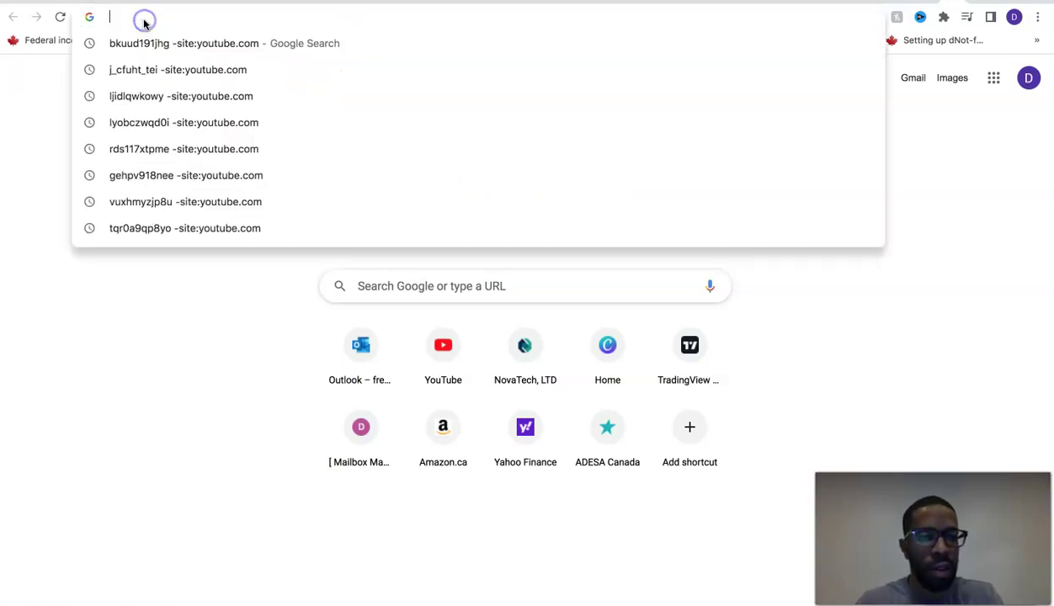
{"action": "type", "text": "ad"}
{"action": "left_click", "coordinate": [141, 17]}
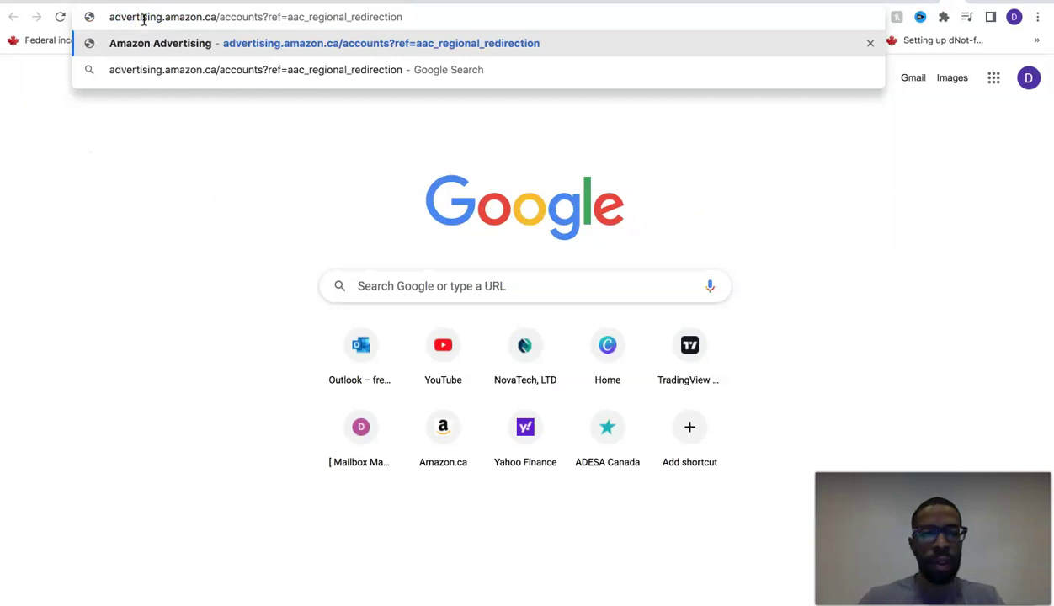
{"action": "key", "text": "Return"}
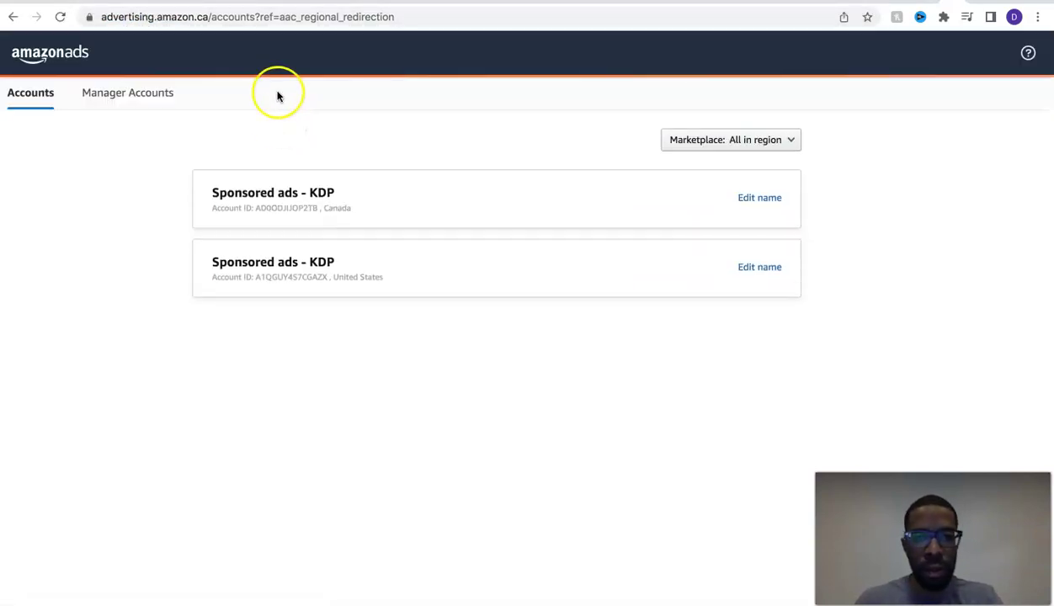
{"action": "left_click", "coordinate": [275, 18]}
{"action": "type", "text": "k"}
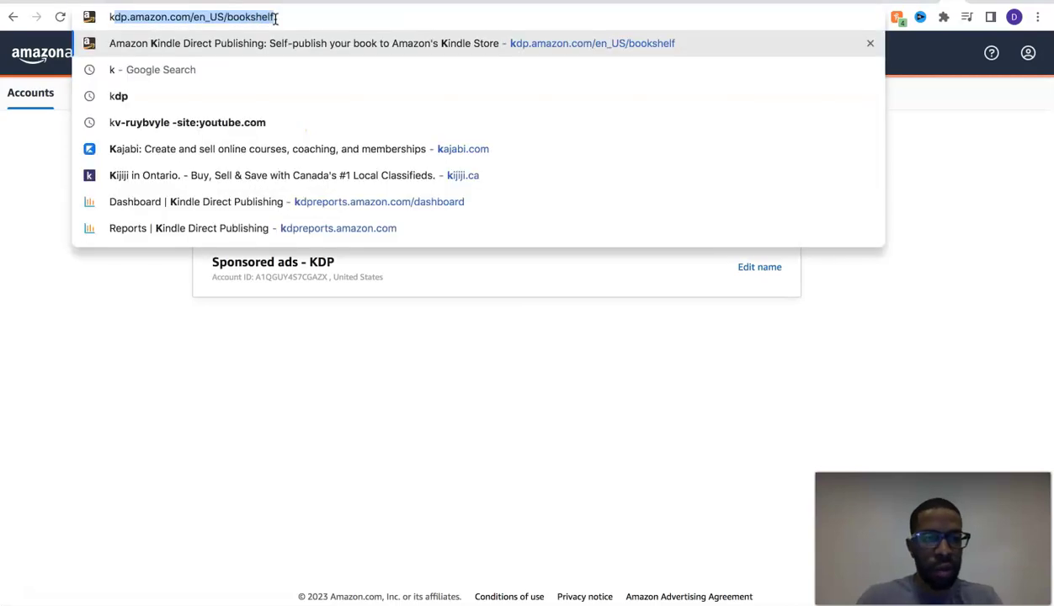
{"action": "type", "text": "df"}
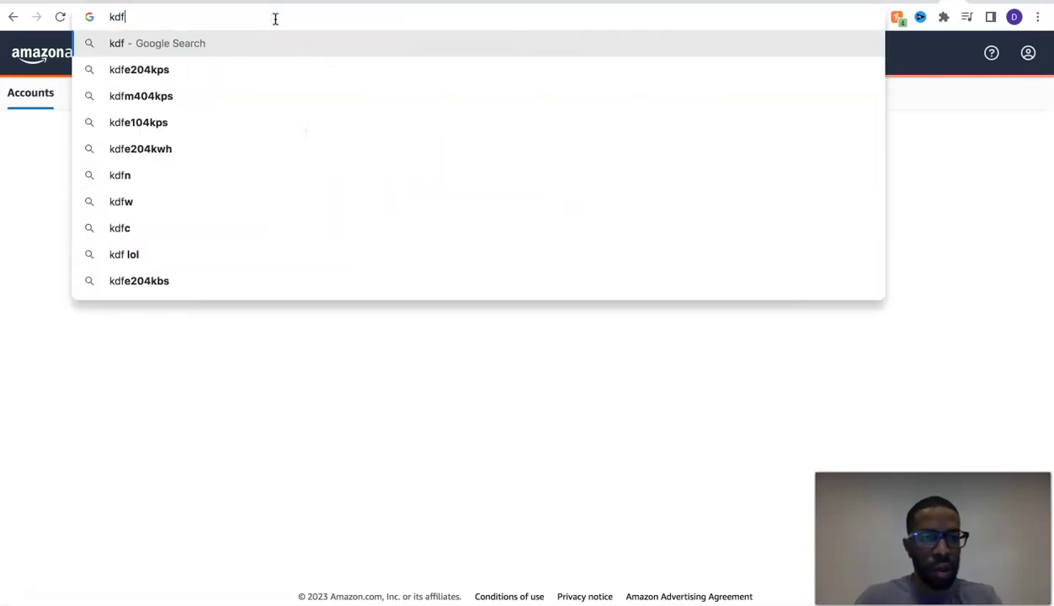
{"action": "key", "text": "Return"}
Open the Kindle Direct Publishing bookshelf at kdp.amazon.com and look over the listed titles.
{"action": "left_click", "coordinate": [187, 16]}
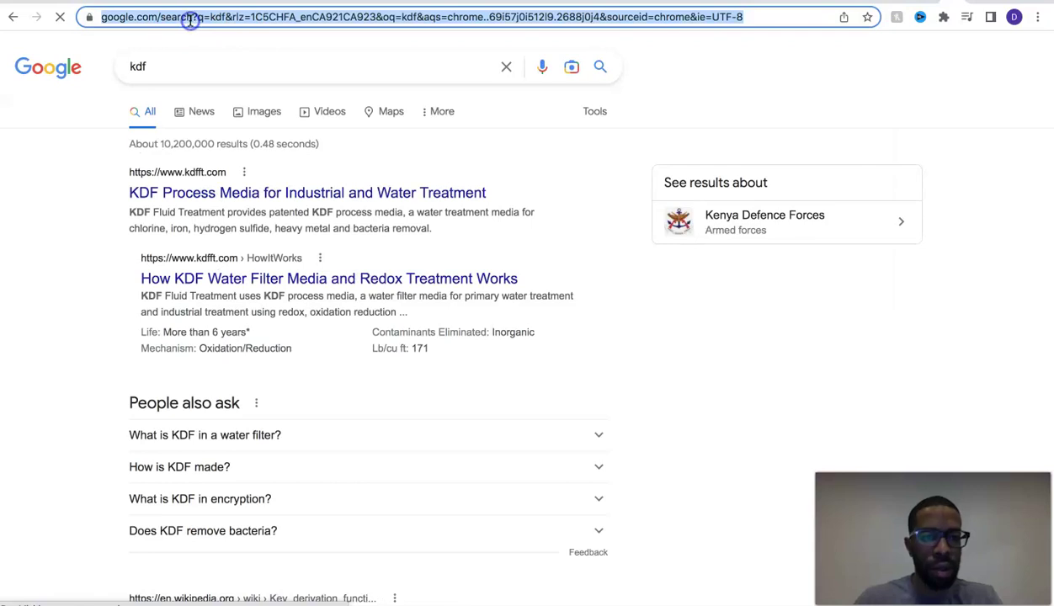
{"action": "type", "text": "kdf"}
{"action": "key", "text": "BackSpace"}
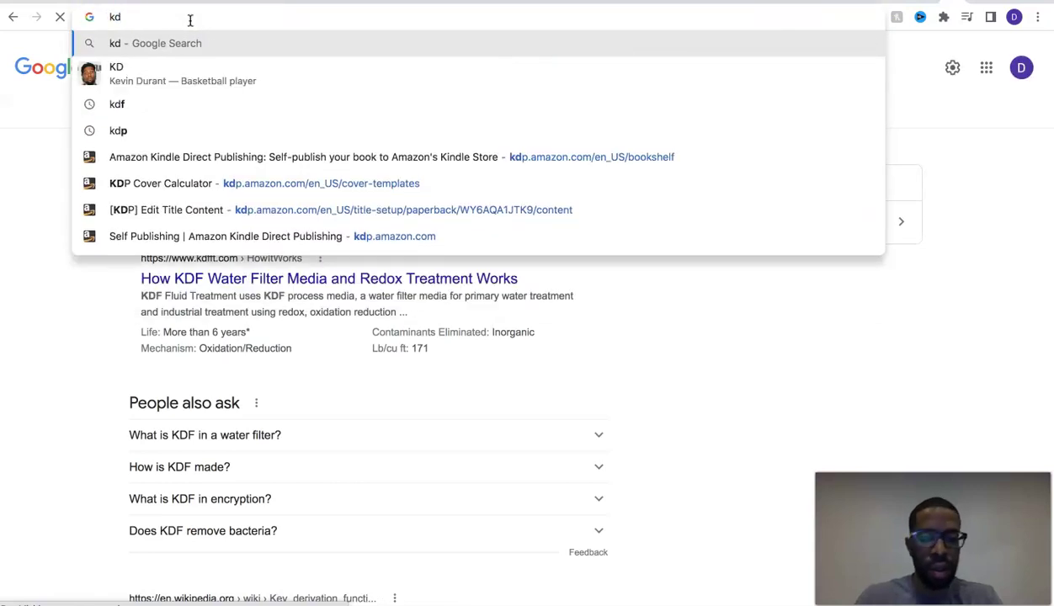
{"action": "type", "text": "p"}
{"action": "key", "text": "Return"}
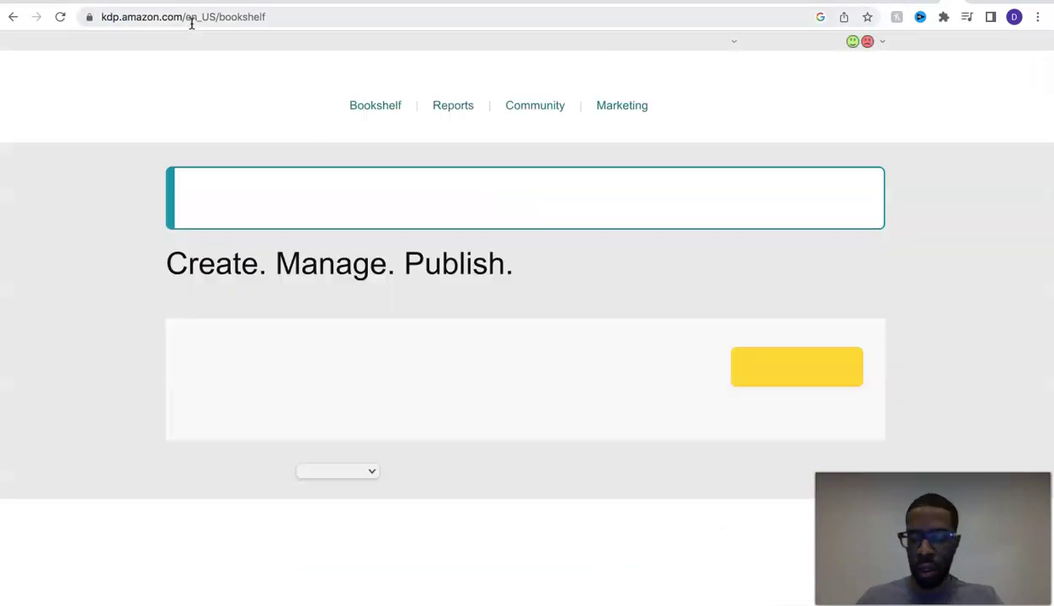
{"action": "scroll", "coordinate": [459, 483], "scroll_direction": "down", "scroll_amount": 5}
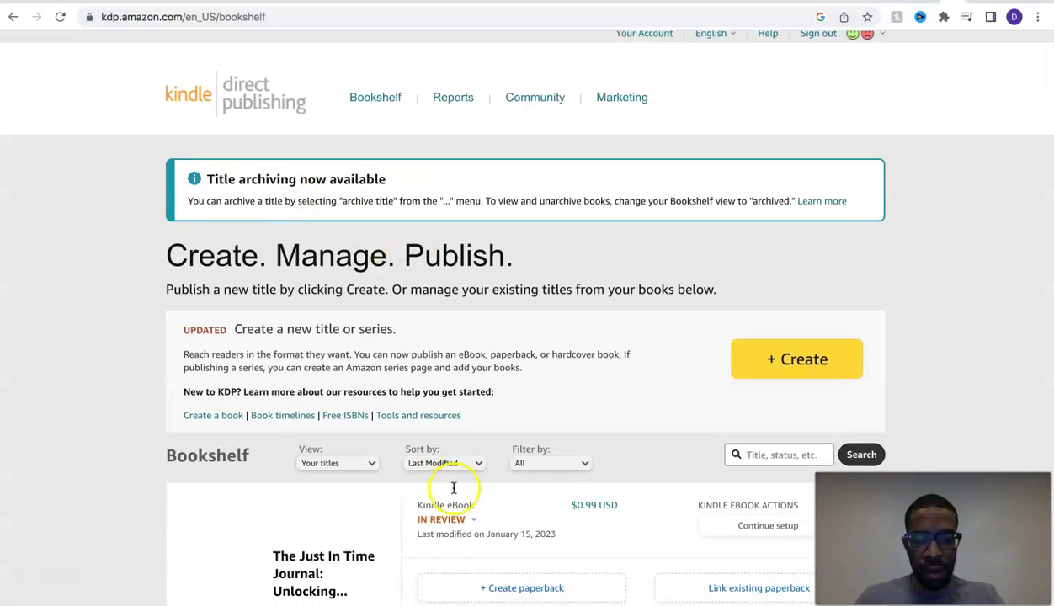
{"action": "scroll", "coordinate": [487, 418], "scroll_direction": "up", "scroll_amount": 5}
Open the Royalties Estimator in the KDP reports and review this month's royalties chart and per-book breakdown.
{"action": "left_click", "coordinate": [449, 109]}
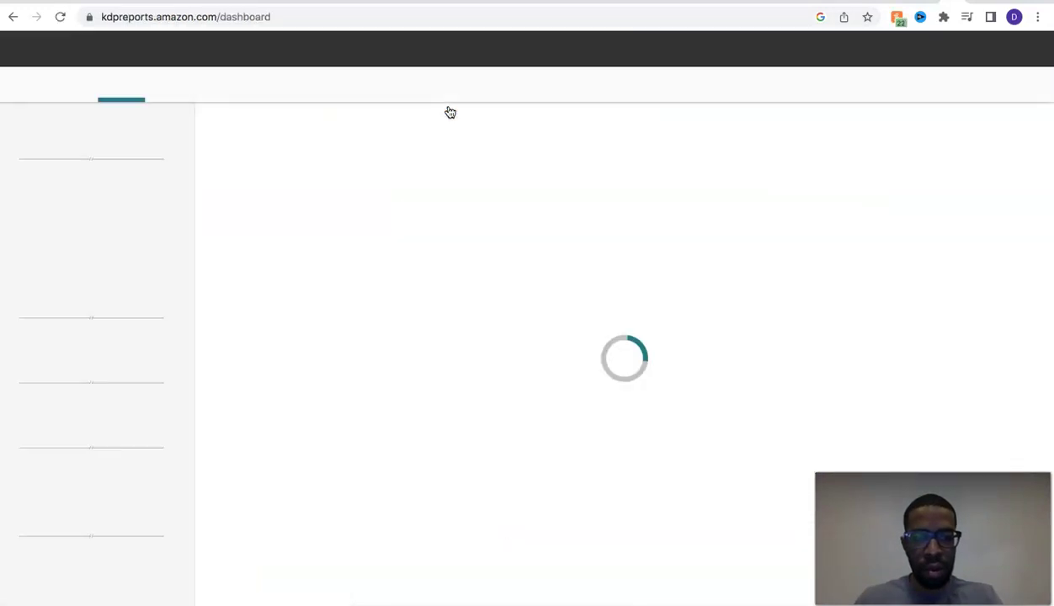
{"action": "scroll", "coordinate": [449, 111], "scroll_direction": "down", "scroll_amount": 3}
{"action": "scroll", "coordinate": [447, 110], "scroll_direction": "up", "scroll_amount": 3}
{"action": "left_click", "coordinate": [84, 370]}
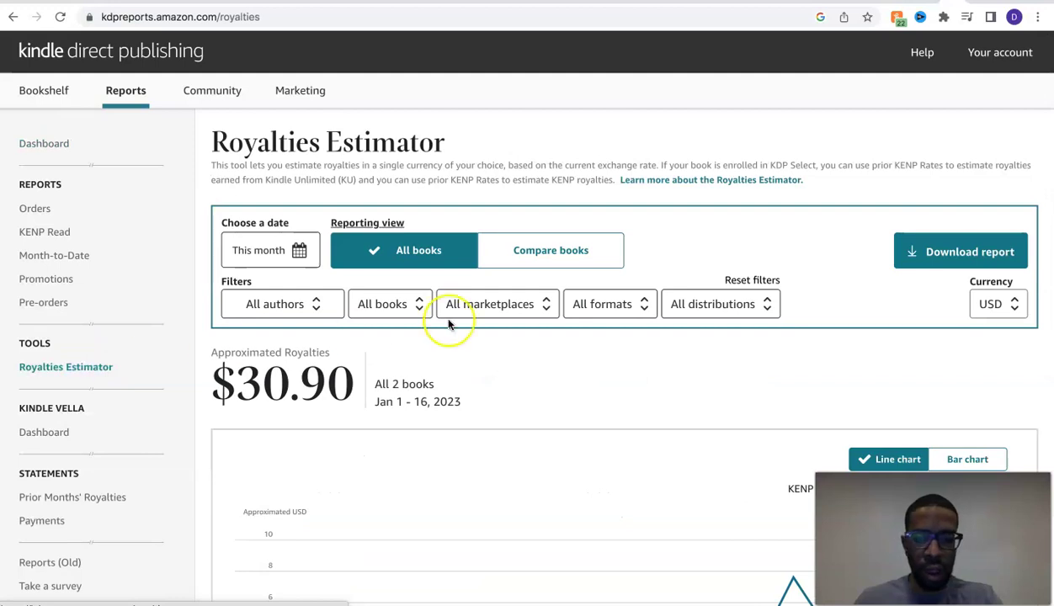
{"action": "scroll", "coordinate": [447, 323], "scroll_direction": "down", "scroll_amount": 4}
{"action": "scroll", "coordinate": [522, 307], "scroll_direction": "up", "scroll_amount": 1}
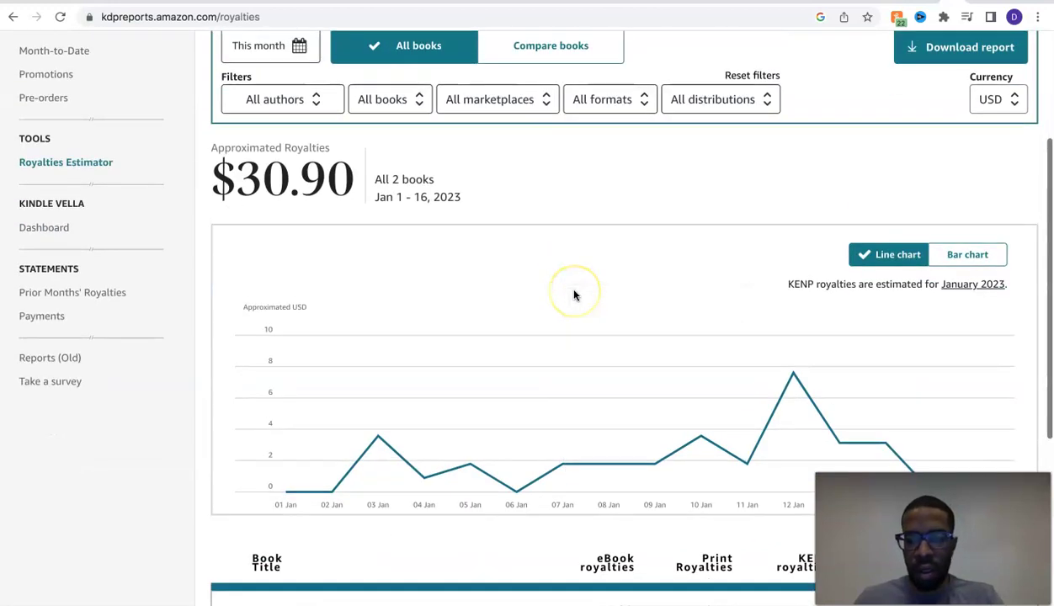
{"action": "scroll", "coordinate": [575, 294], "scroll_direction": "down", "scroll_amount": 4}
{"action": "scroll", "coordinate": [574, 294], "scroll_direction": "up", "scroll_amount": 7}
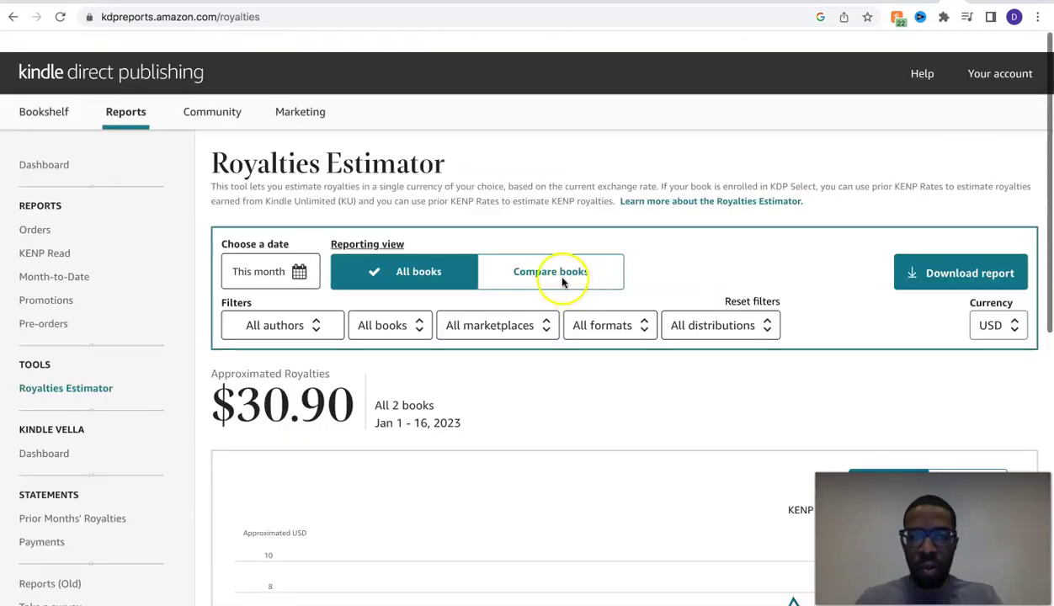
Open the Amazon Ads console for the Amazon.com marketplace from the KDP marketing resources.
{"action": "left_click", "coordinate": [299, 92]}
{"action": "scroll", "coordinate": [315, 244], "scroll_direction": "down", "scroll_amount": 2}
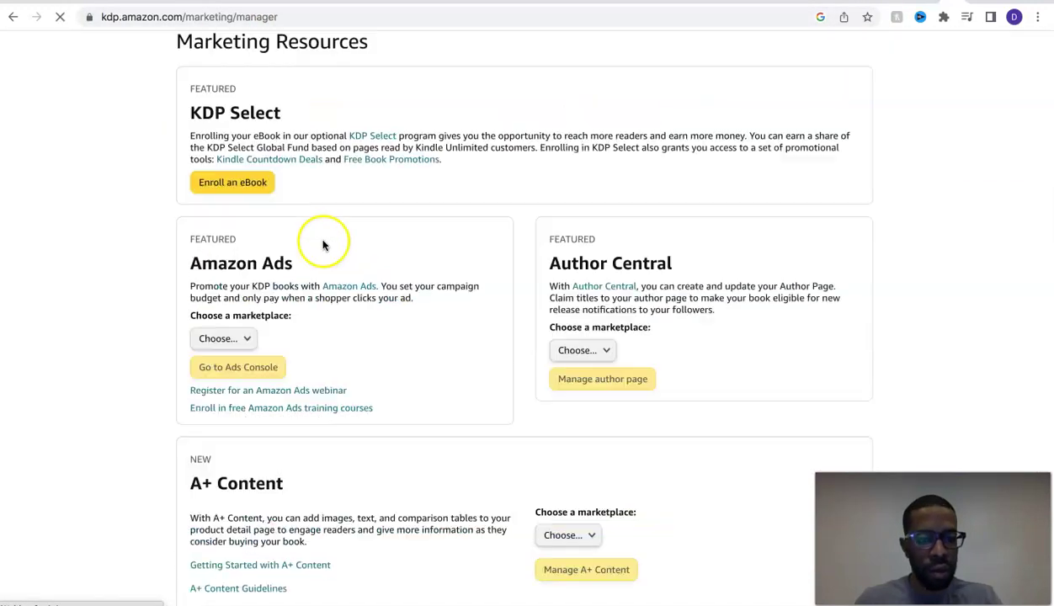
{"action": "left_click", "coordinate": [229, 340]}
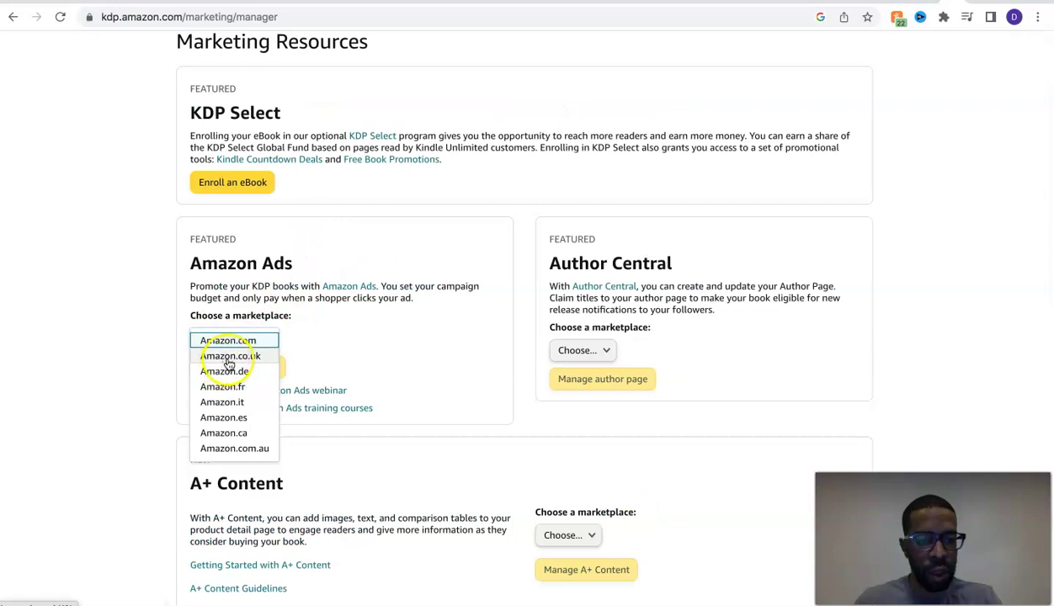
{"action": "left_click", "coordinate": [250, 345]}
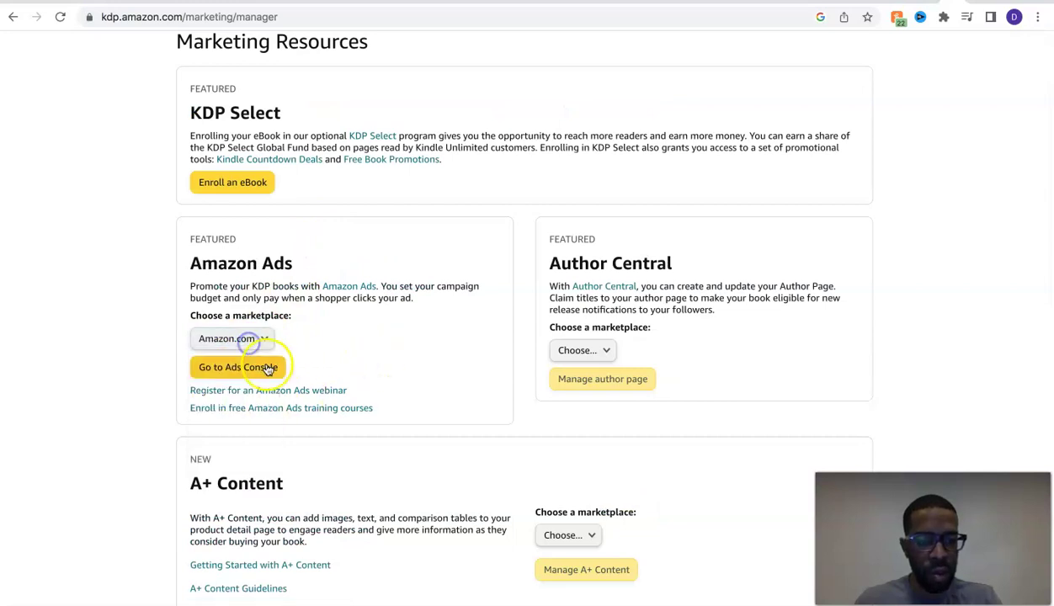
{"action": "left_click", "coordinate": [264, 372]}
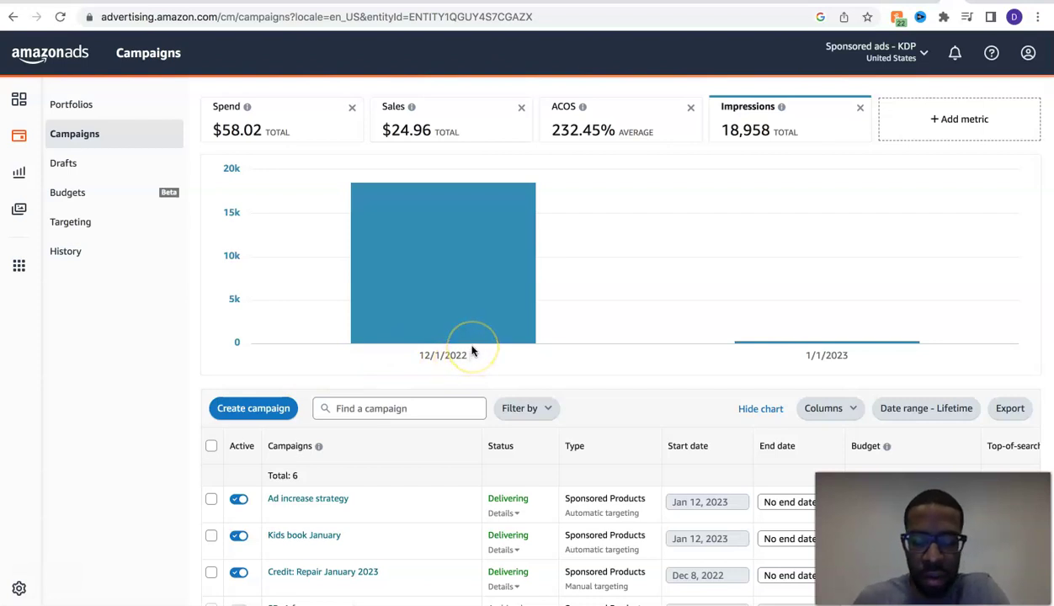
Set the default bid of the "Ad increase strategy" campaign to $0.14 in its campaign settings and save it.
{"action": "mouse_move", "coordinate": [754, 346]}
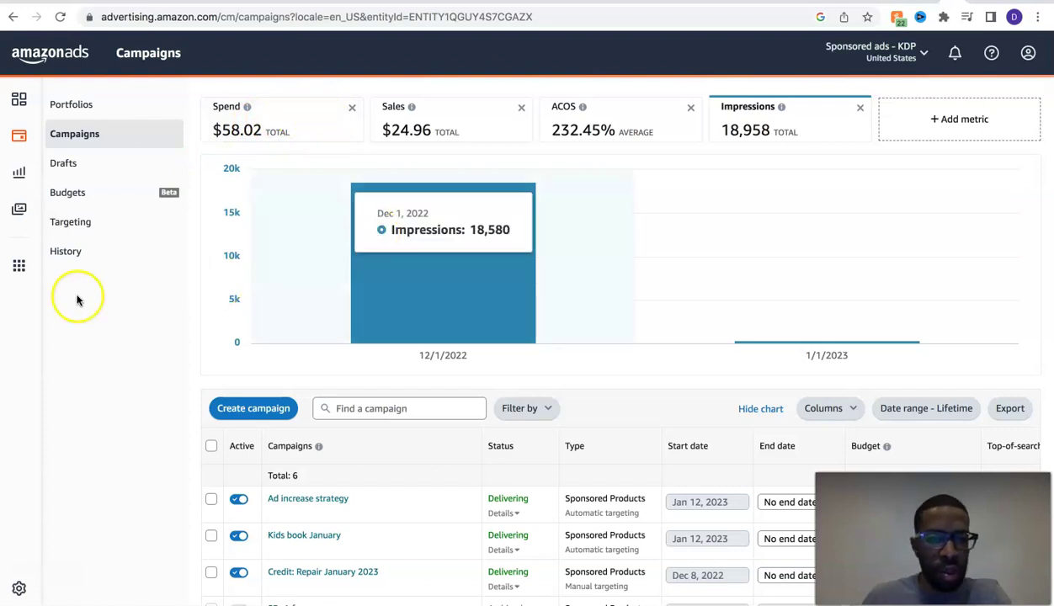
{"action": "left_click", "coordinate": [299, 501]}
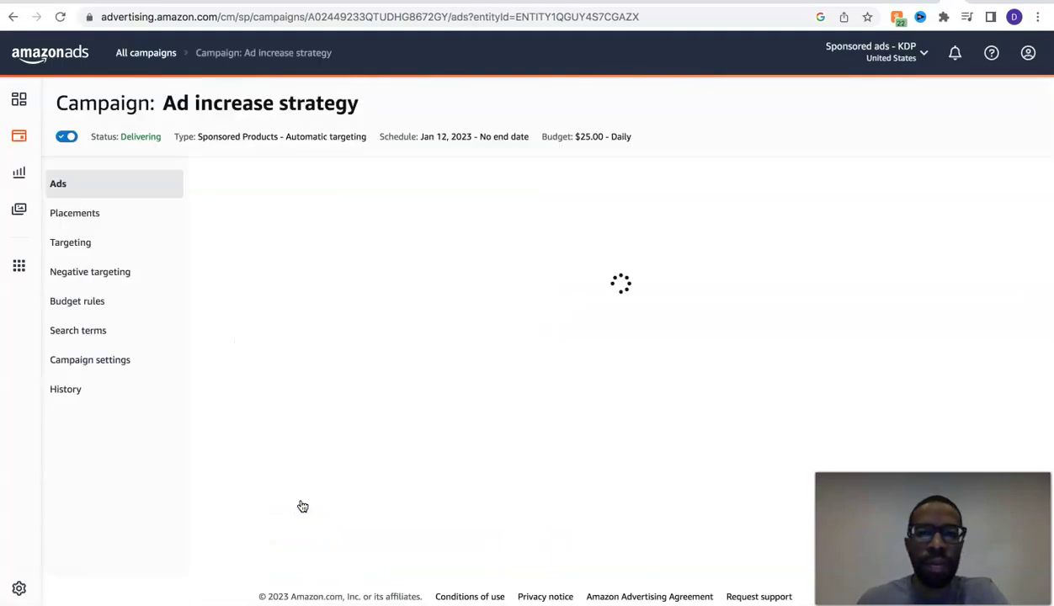
{"action": "scroll", "coordinate": [362, 404], "scroll_direction": "down", "scroll_amount": 3}
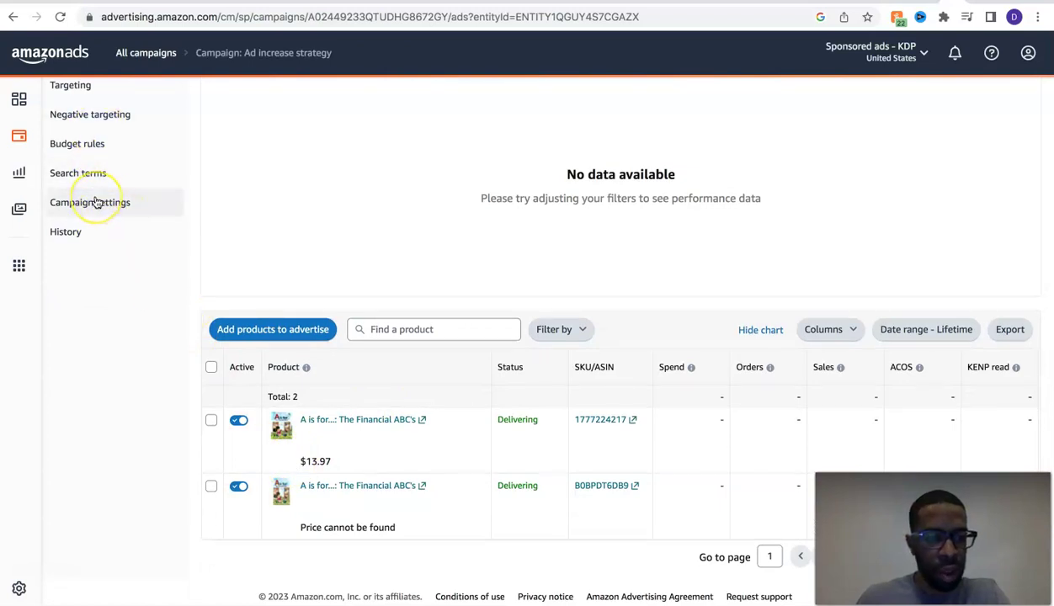
{"action": "left_click", "coordinate": [96, 201]}
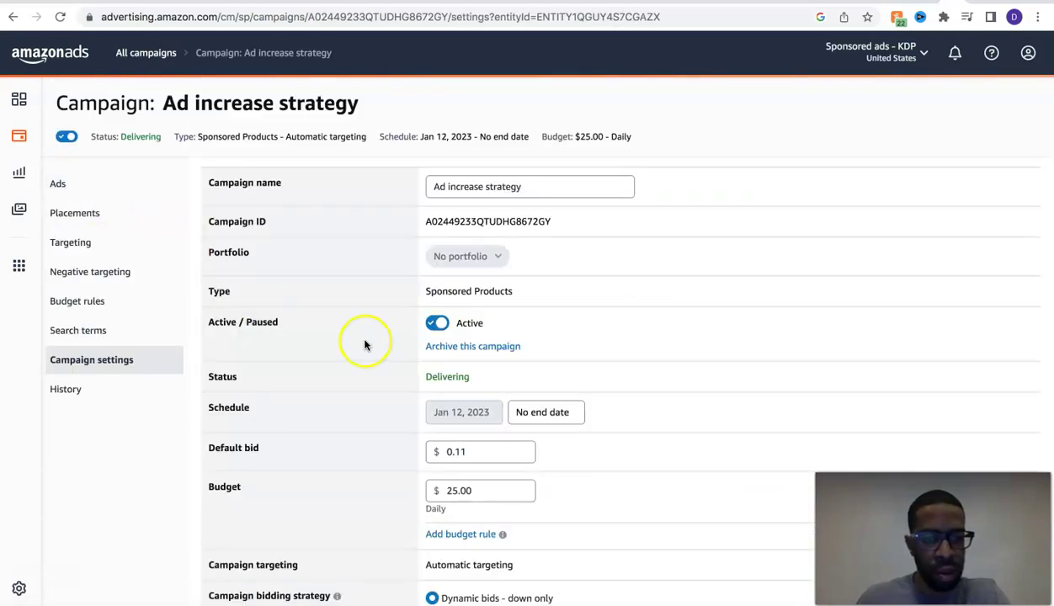
{"action": "left_click", "coordinate": [488, 443]}
{"action": "left_click", "coordinate": [488, 448]}
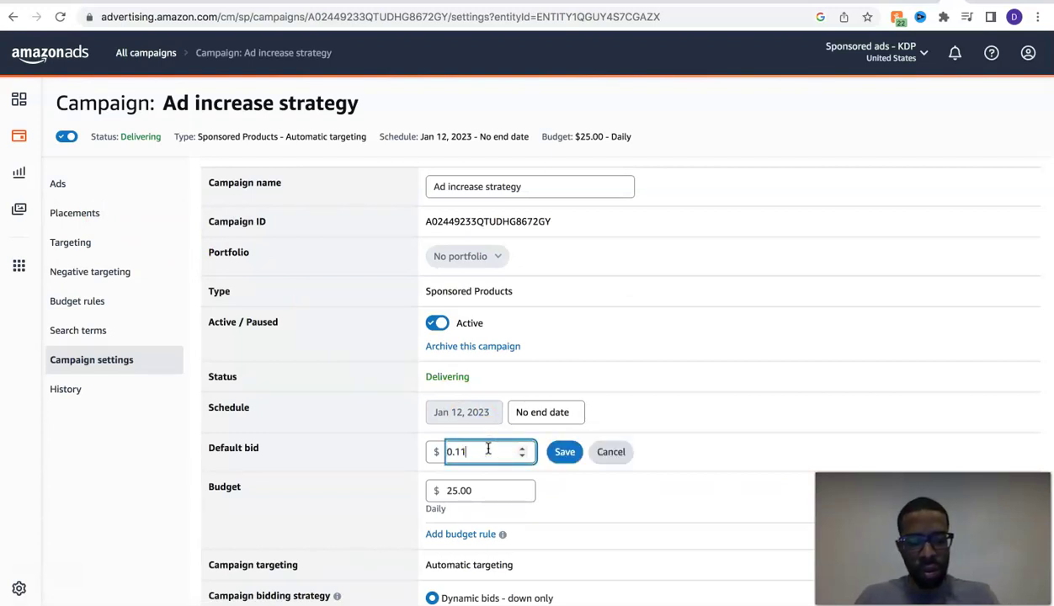
{"action": "left_click", "coordinate": [564, 455]}
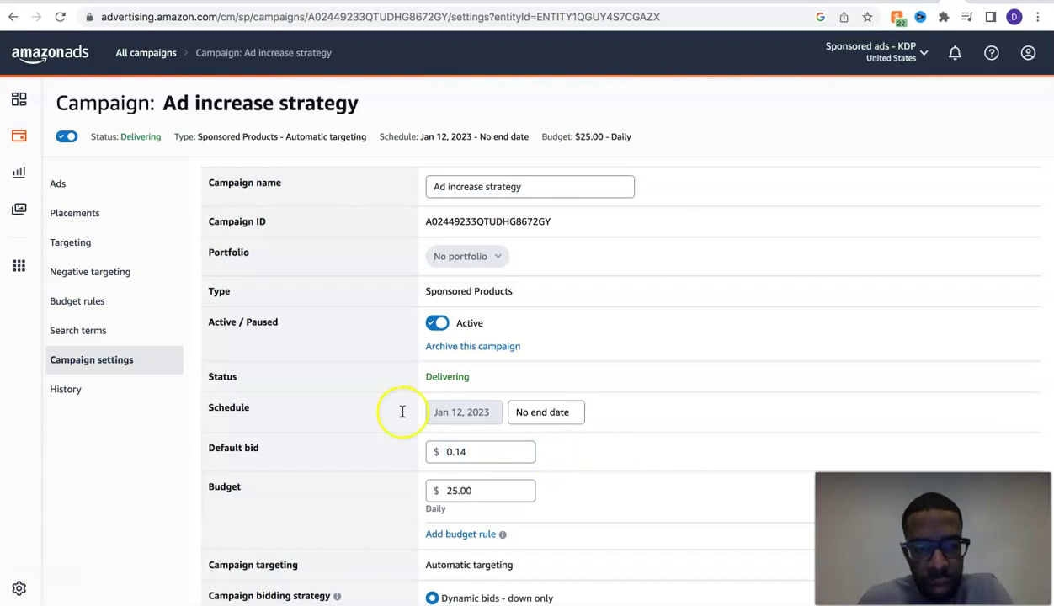
Review the products advertised in the "Ad increase strategy" campaign and return to the overview of all campaigns.
{"action": "left_click", "coordinate": [59, 185]}
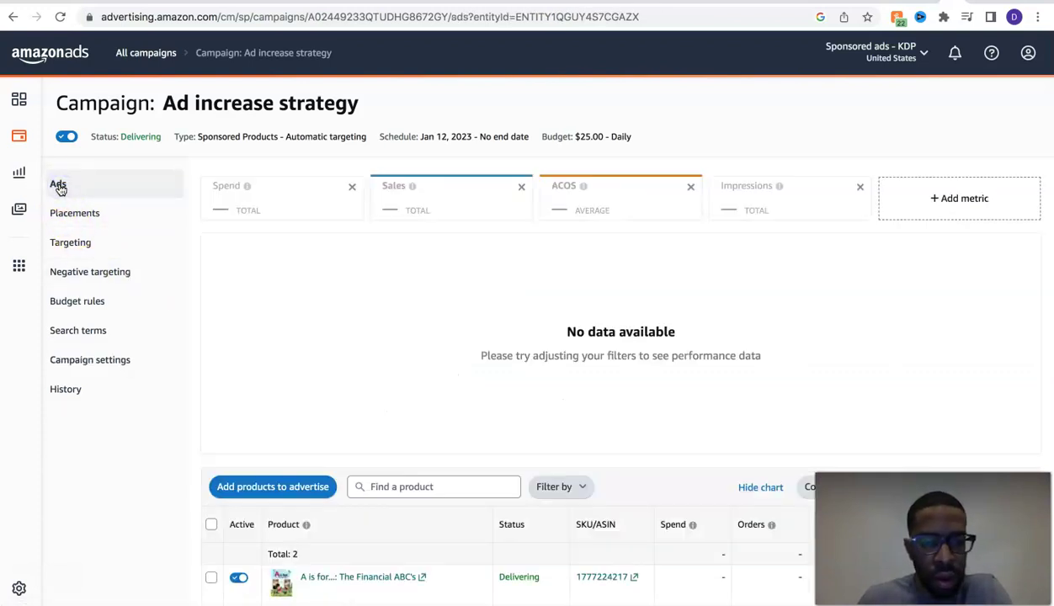
{"action": "scroll", "coordinate": [337, 275], "scroll_direction": "down", "scroll_amount": 3}
{"action": "scroll", "coordinate": [37, 143], "scroll_direction": "up", "scroll_amount": 3}
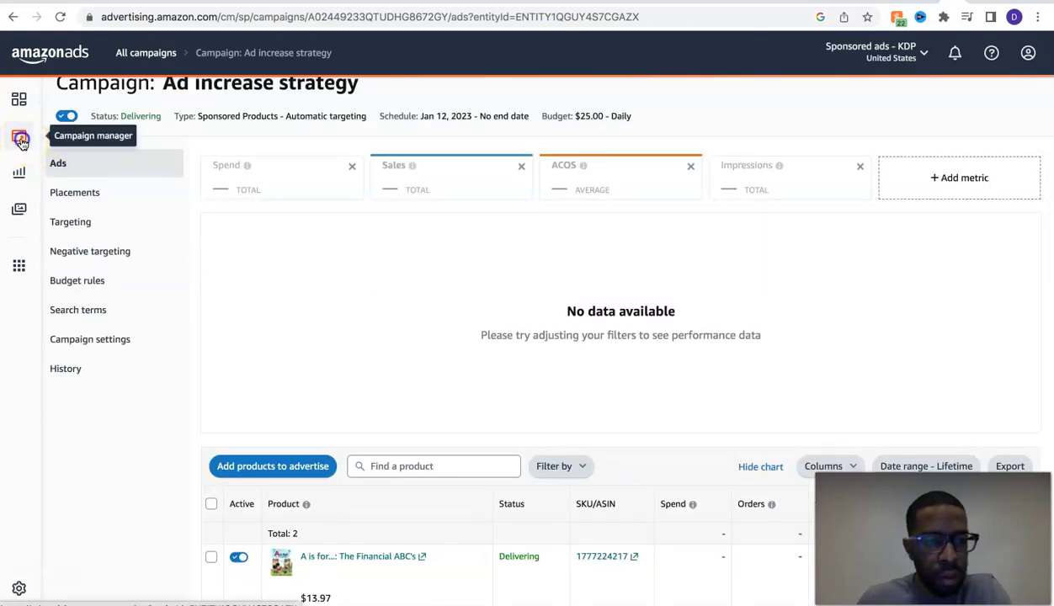
{"action": "left_click", "coordinate": [20, 139]}
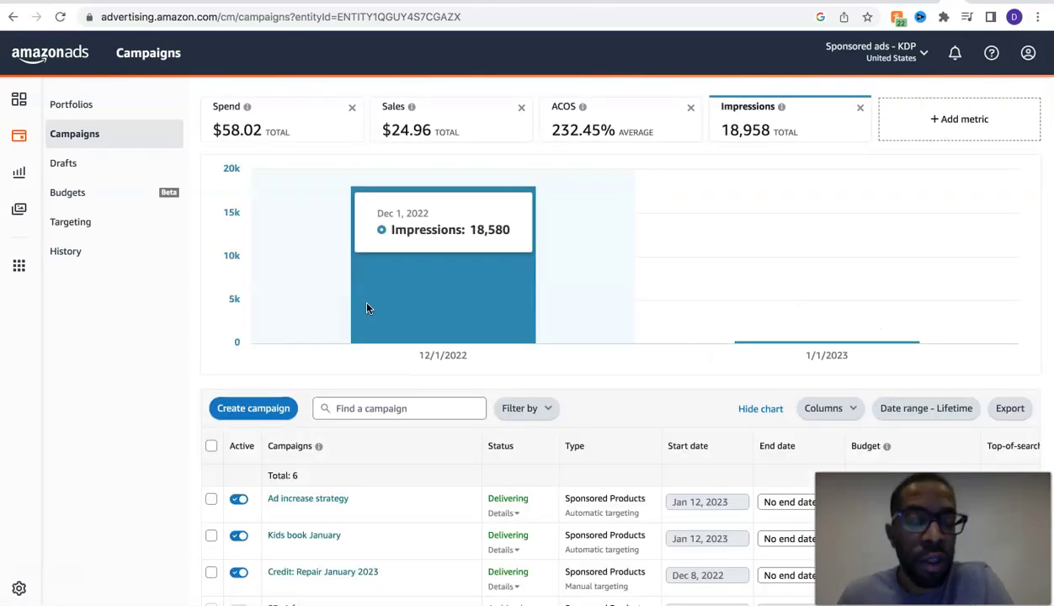
{"action": "left_click", "coordinate": [353, 291]}
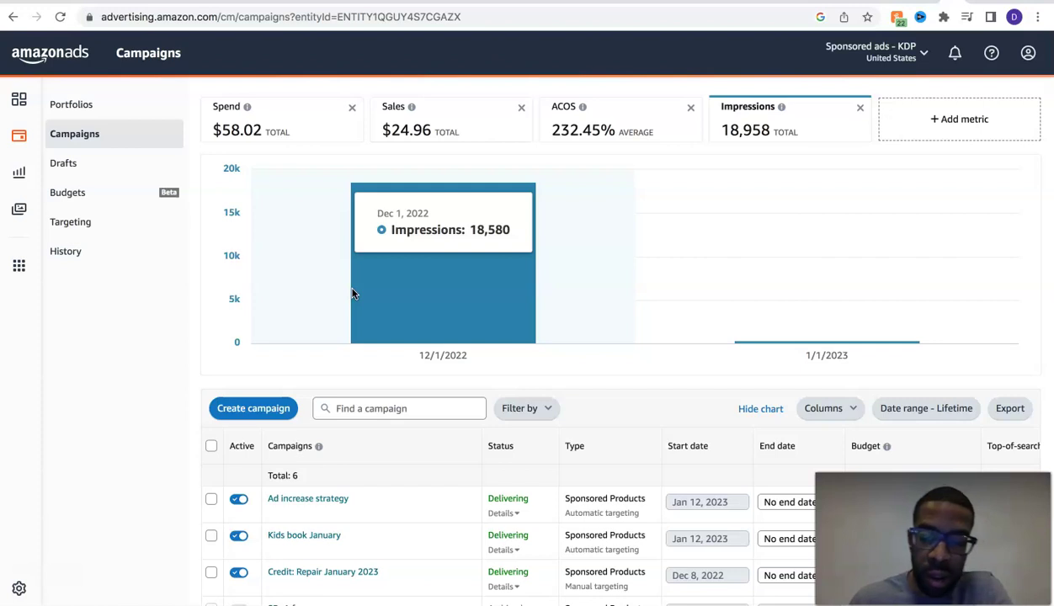
Set the default bid of the "Kids book" ad group in the "Kids book January" campaign to $0.21 and save it.
{"action": "scroll", "coordinate": [396, 313], "scroll_direction": "down", "scroll_amount": 3}
{"action": "left_click", "coordinate": [296, 418]}
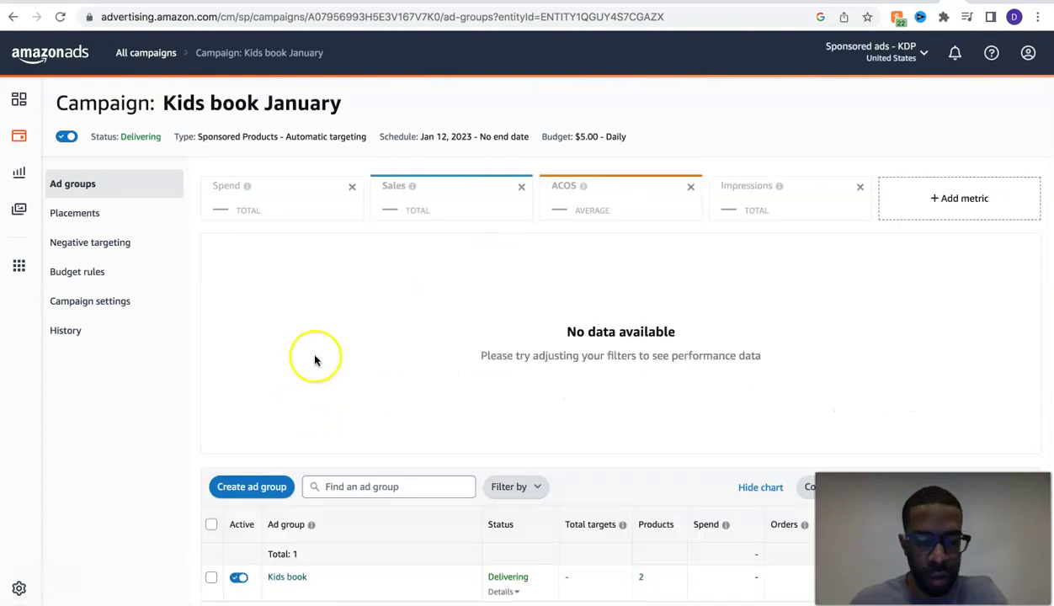
{"action": "scroll", "coordinate": [314, 360], "scroll_direction": "down", "scroll_amount": 2}
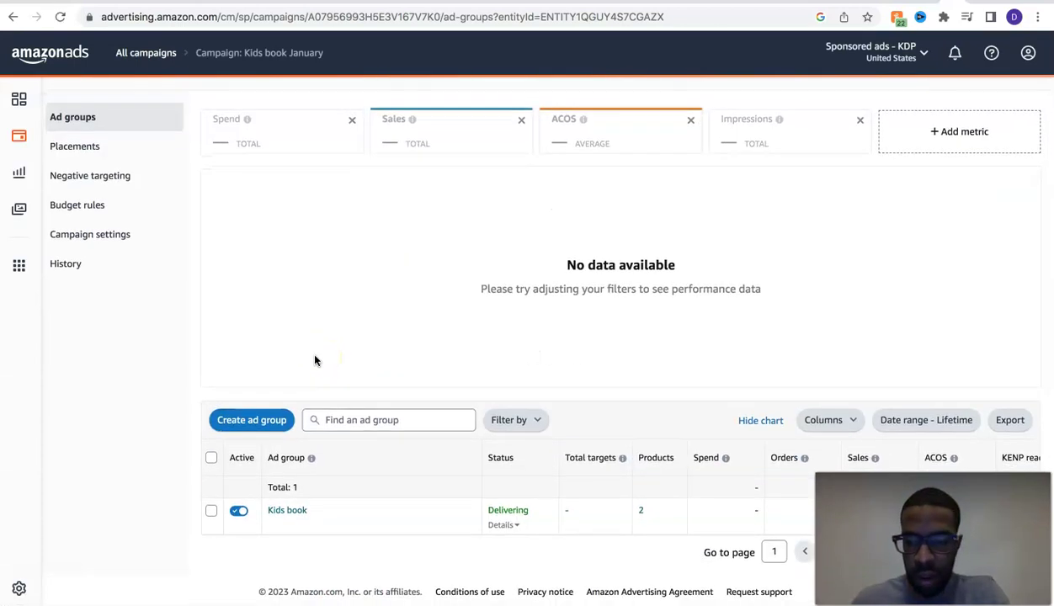
{"action": "left_click", "coordinate": [294, 515]}
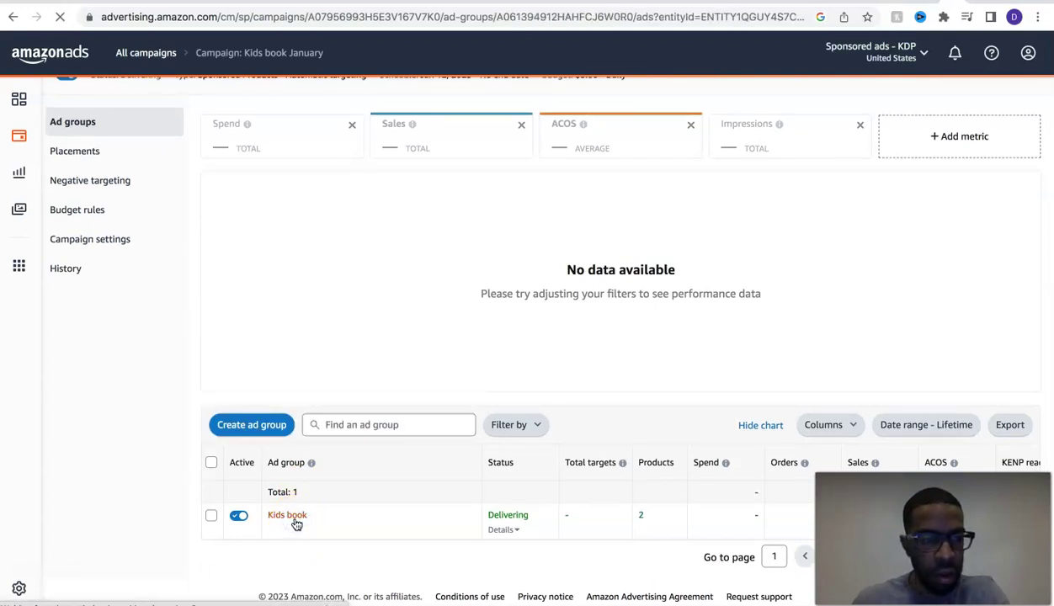
{"action": "left_click", "coordinate": [131, 308]}
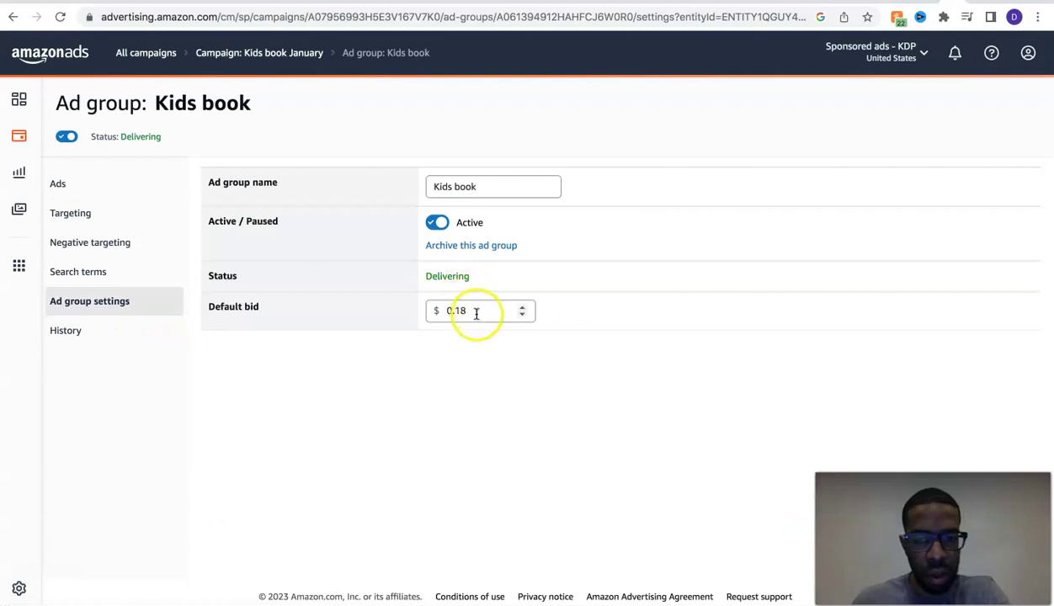
{"action": "left_click", "coordinate": [474, 310]}
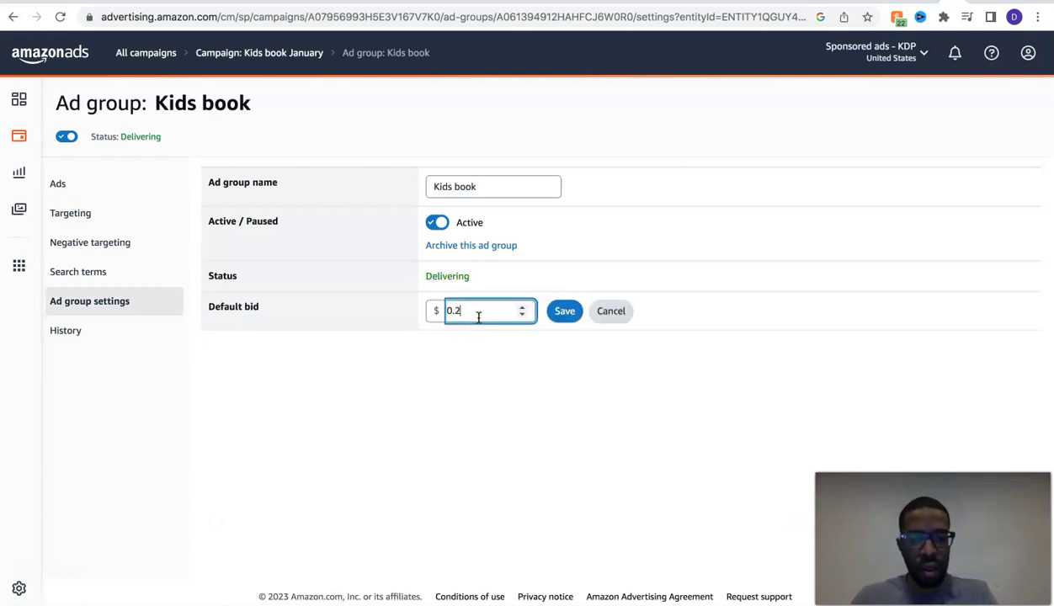
{"action": "left_click", "coordinate": [565, 310]}
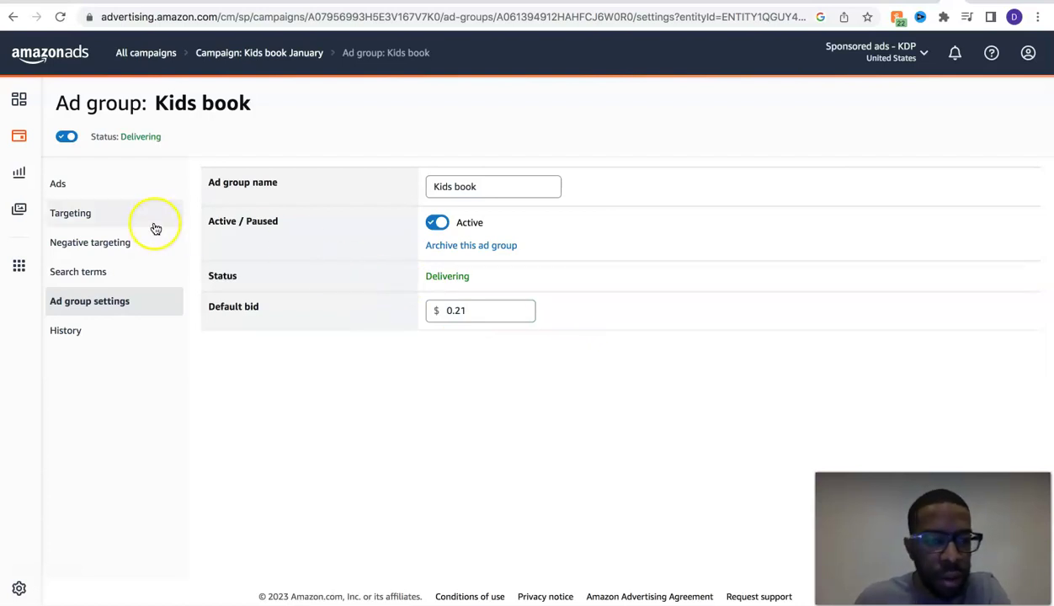
Review the products advertised in the "Kids book" ad group.
{"action": "left_click", "coordinate": [59, 185]}
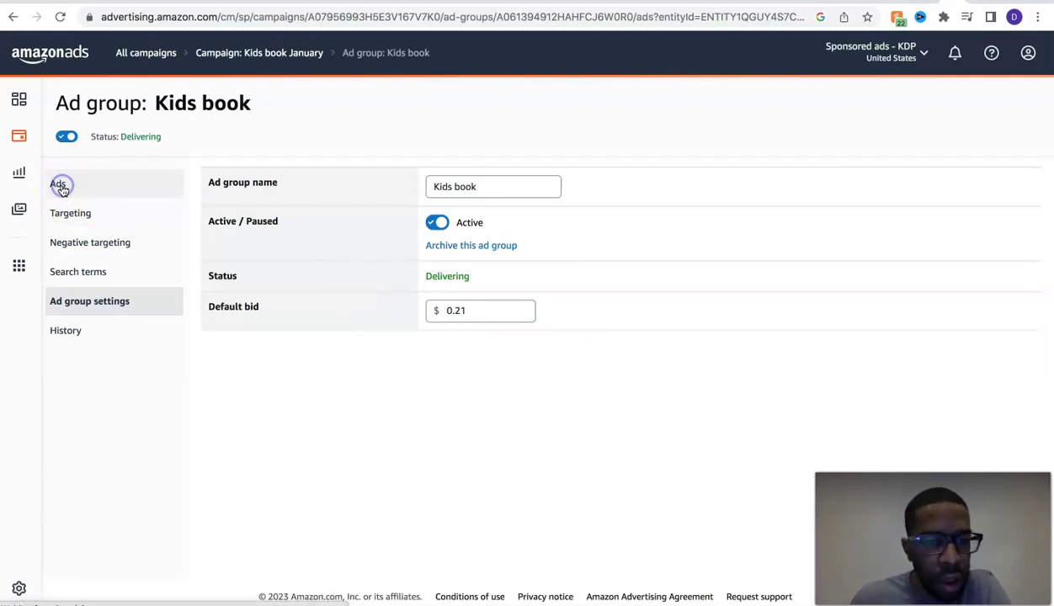
{"action": "scroll", "coordinate": [416, 326], "scroll_direction": "down", "scroll_amount": 3}
{"action": "scroll", "coordinate": [416, 326], "scroll_direction": "up", "scroll_amount": 3}
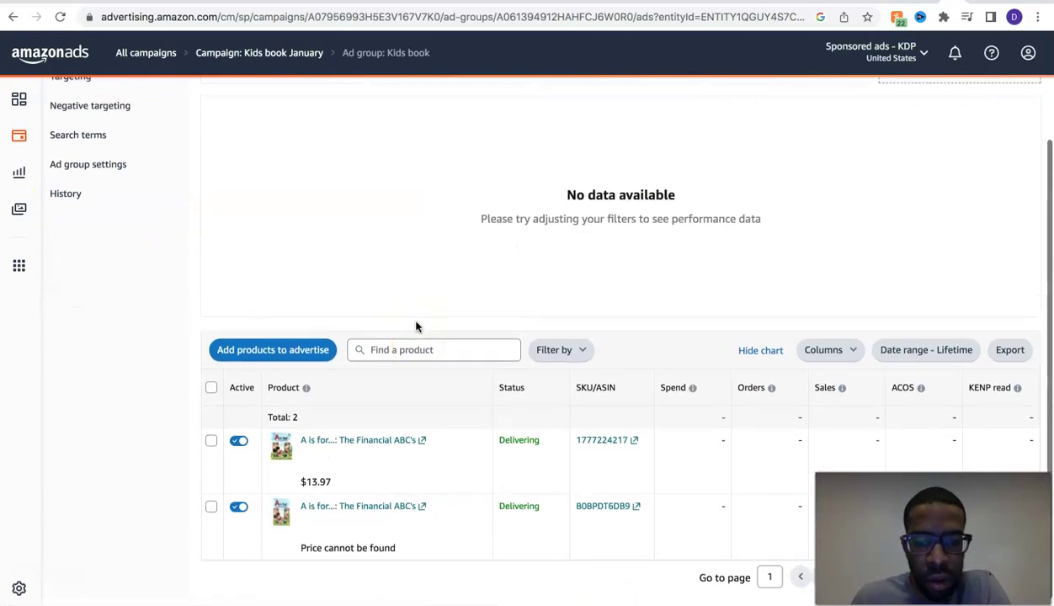
Look over the ads page of the "Kids book" ad group and return to the overview of all campaigns.
{"action": "scroll", "coordinate": [416, 327], "scroll_direction": "down", "scroll_amount": 2}
{"action": "scroll", "coordinate": [417, 327], "scroll_direction": "down", "scroll_amount": 2}
{"action": "scroll", "coordinate": [417, 327], "scroll_direction": "up", "scroll_amount": 4}
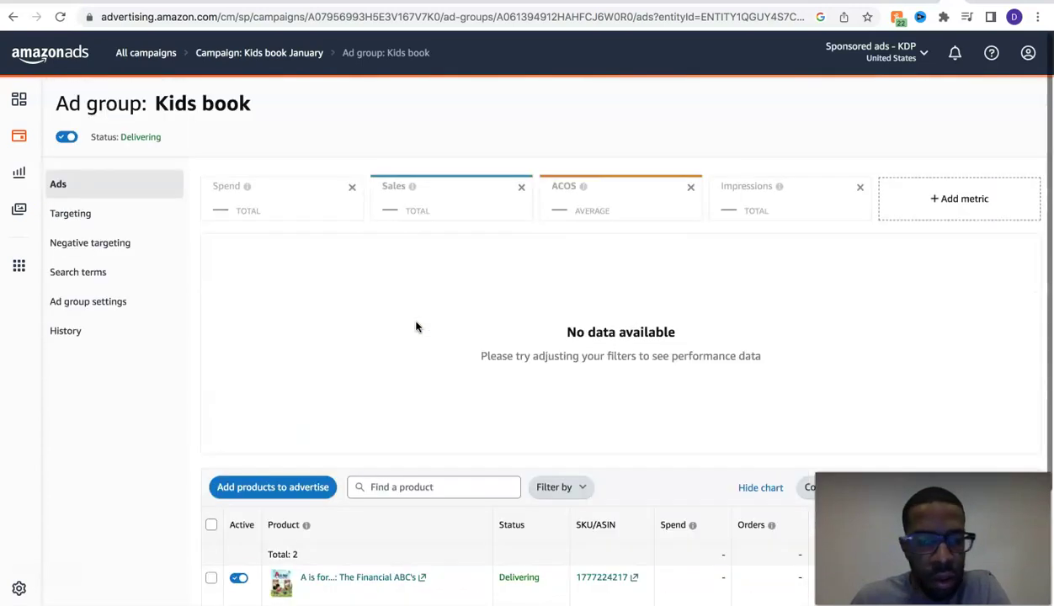
{"action": "scroll", "coordinate": [140, 249], "scroll_direction": "down", "scroll_amount": 3}
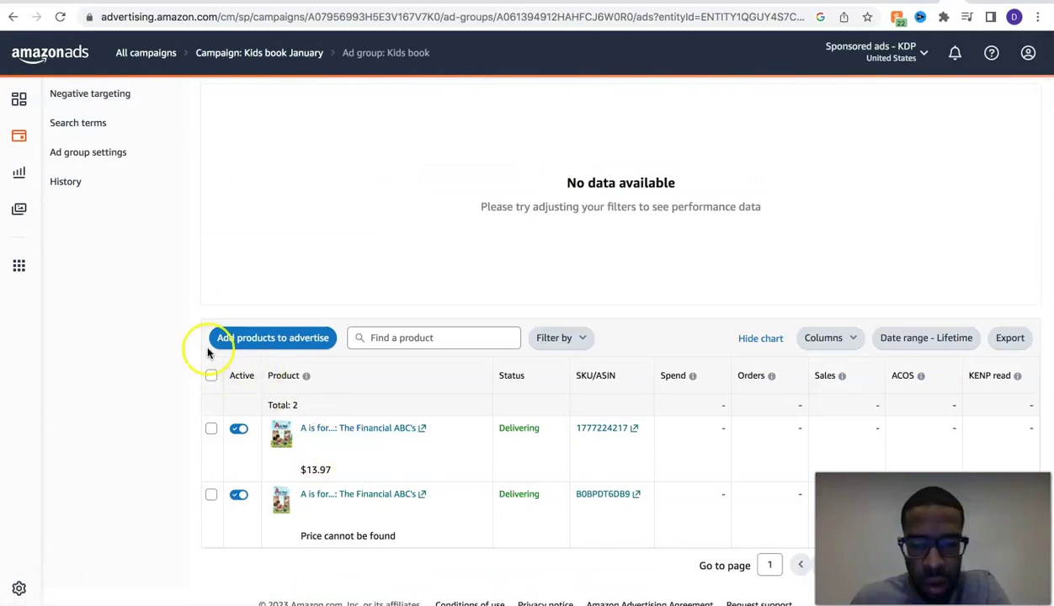
{"action": "scroll", "coordinate": [98, 276], "scroll_direction": "up", "scroll_amount": 3}
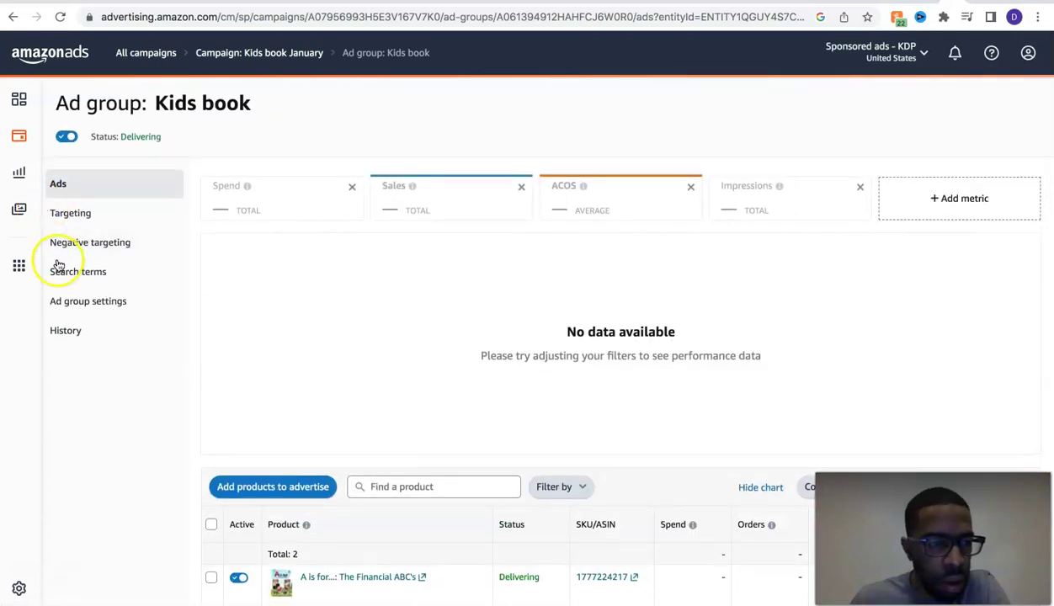
{"action": "left_click", "coordinate": [19, 138]}
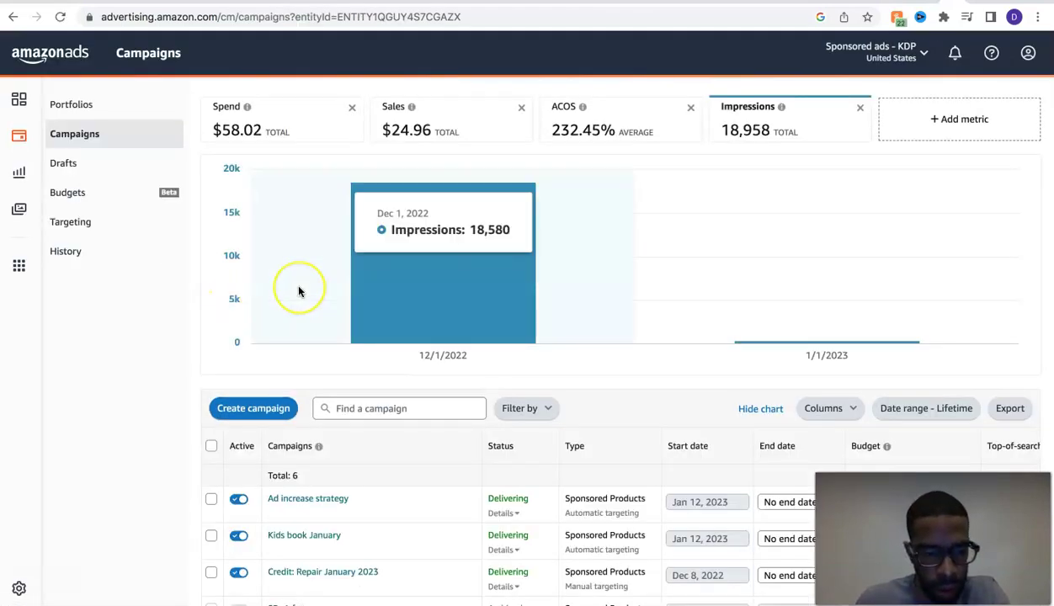
Open the "Credit: Repair January 2023" campaign and review its sales chart and advertised products.
{"action": "scroll", "coordinate": [301, 291], "scroll_direction": "down", "scroll_amount": 3}
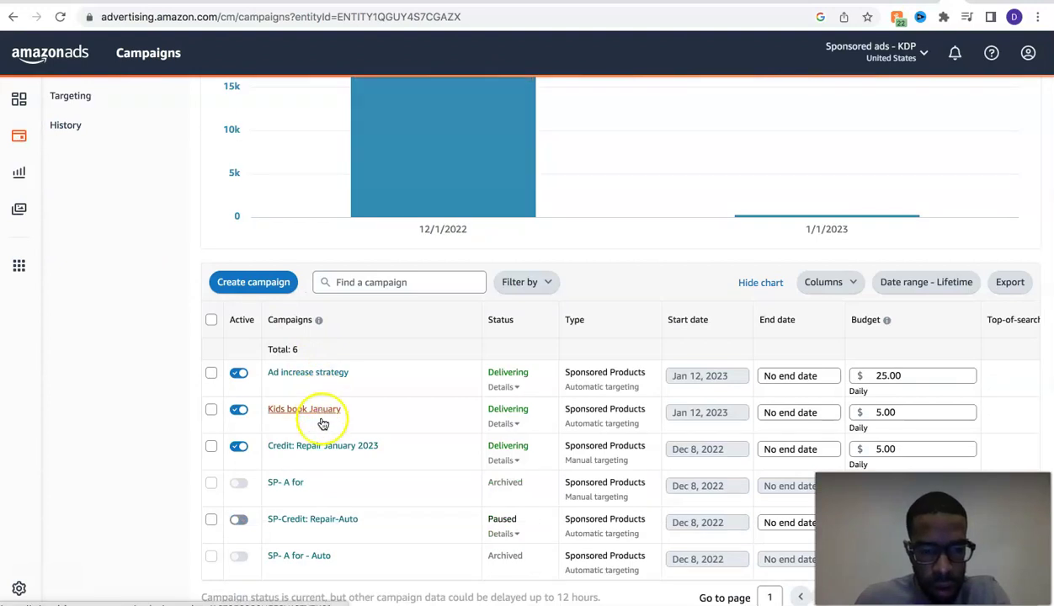
{"action": "left_click", "coordinate": [324, 447]}
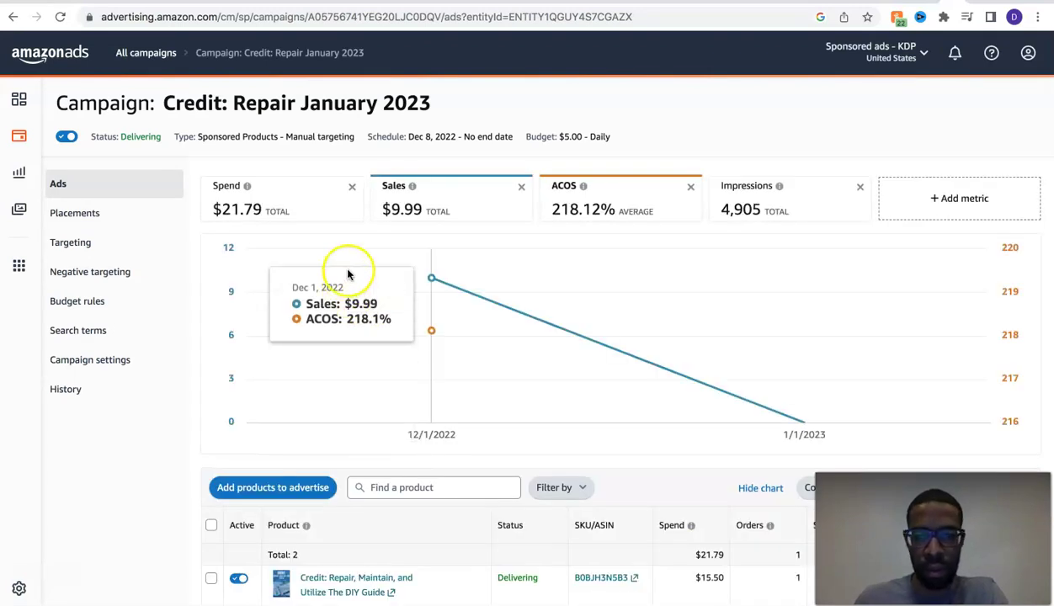
{"action": "scroll", "coordinate": [365, 268], "scroll_direction": "down", "scroll_amount": 1}
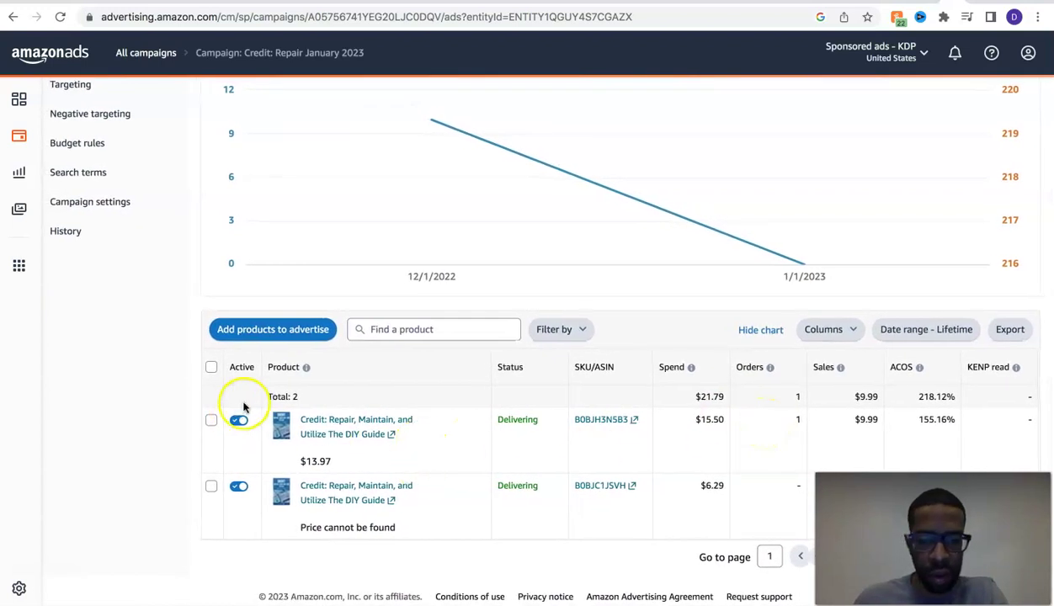
{"action": "scroll", "coordinate": [193, 337], "scroll_direction": "up", "scroll_amount": 2}
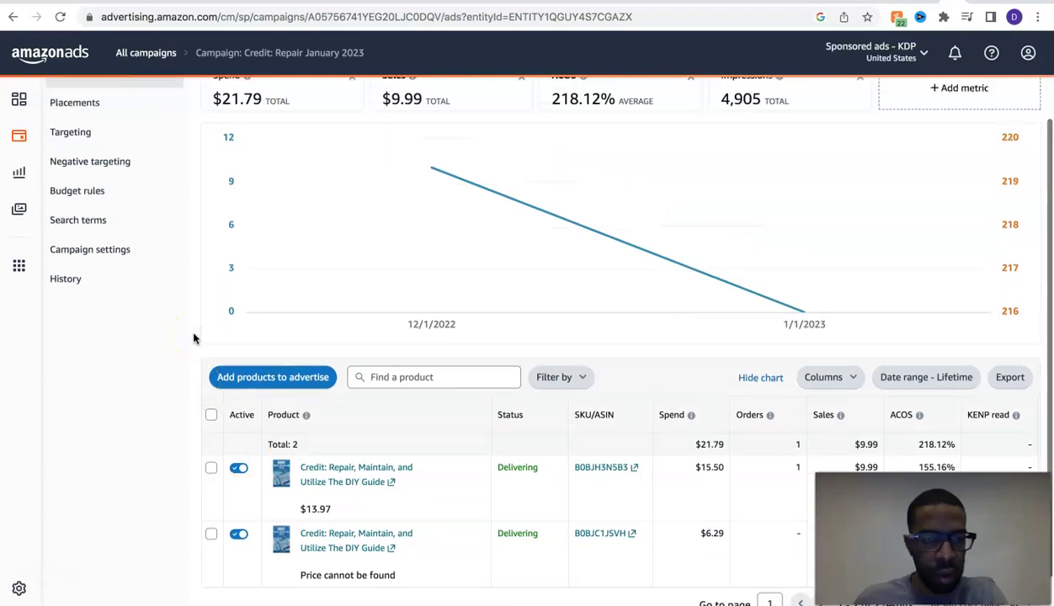
Set the default bid of the "Credit: Repair January 2023" campaign to $0.21 in its campaign settings and save it.
{"action": "left_click", "coordinate": [82, 261]}
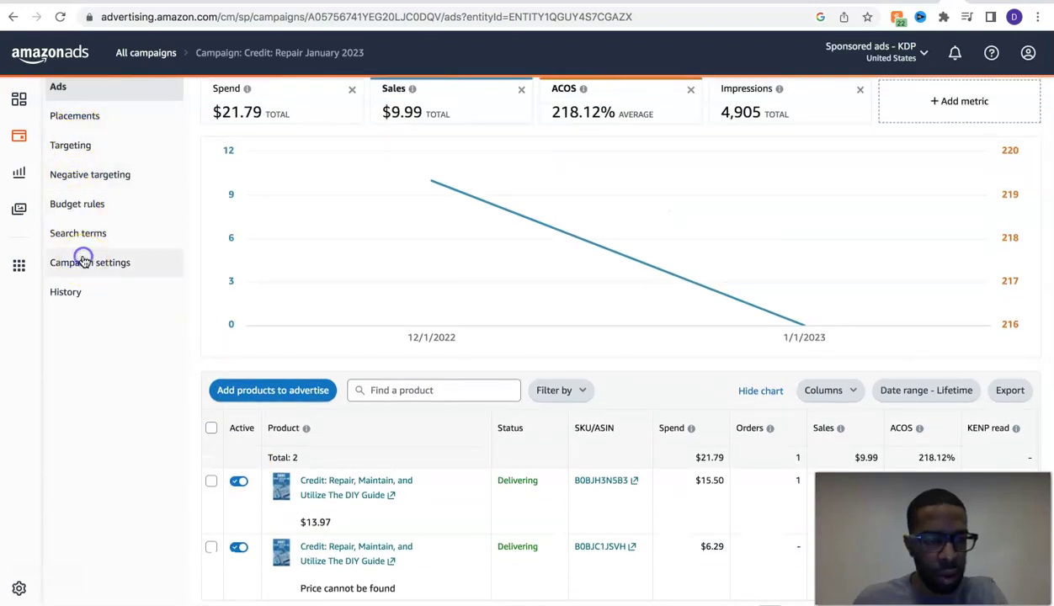
{"action": "left_click", "coordinate": [488, 455]}
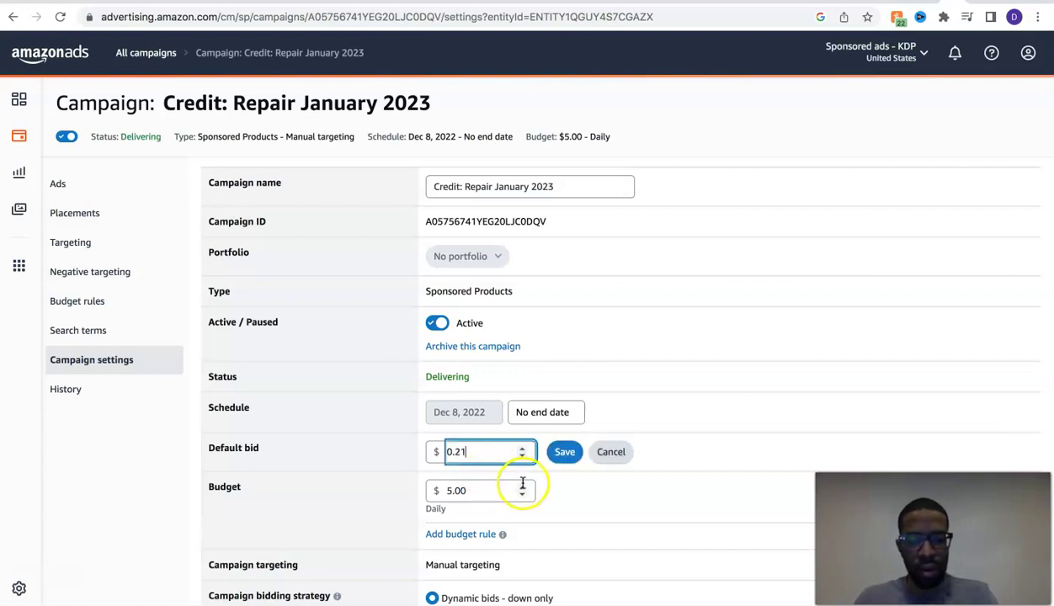
{"action": "left_click", "coordinate": [565, 452]}
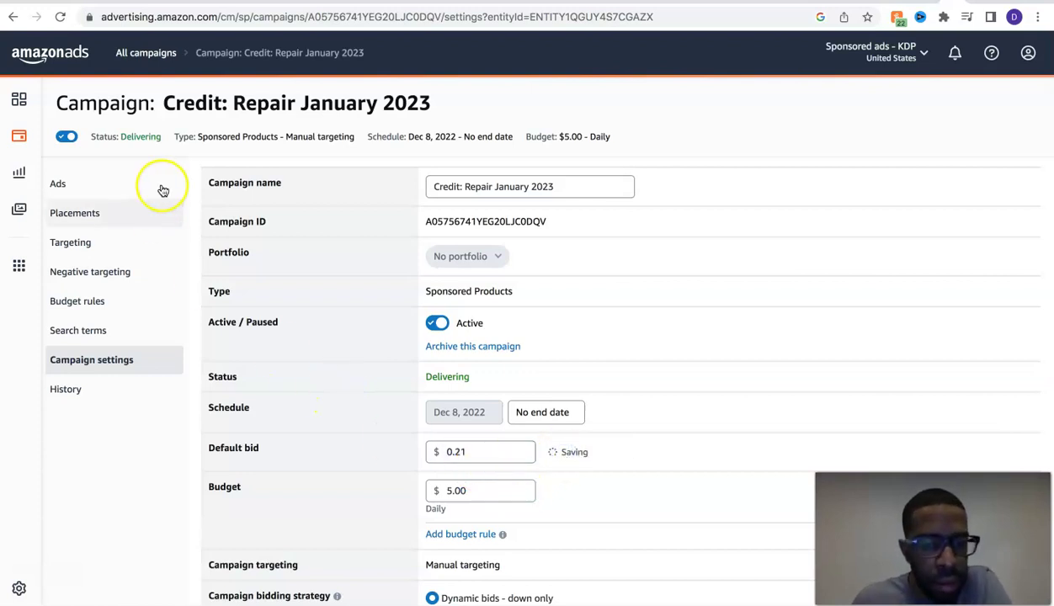
Check the ads page of the "Credit: Repair January 2023" campaign and return to the overview of all United States campaigns.
{"action": "left_click", "coordinate": [58, 186]}
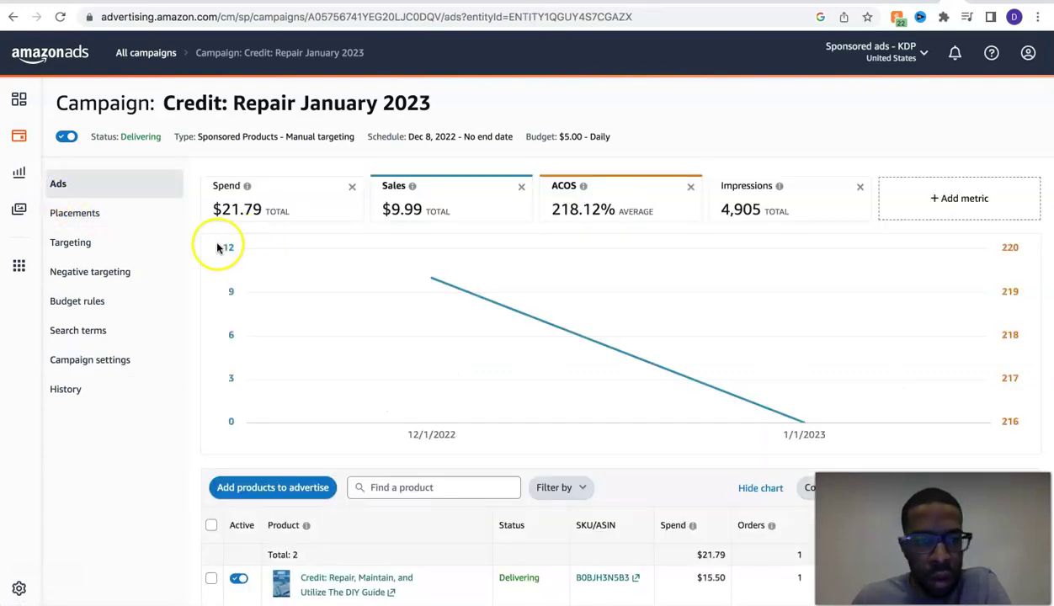
{"action": "left_click", "coordinate": [17, 138]}
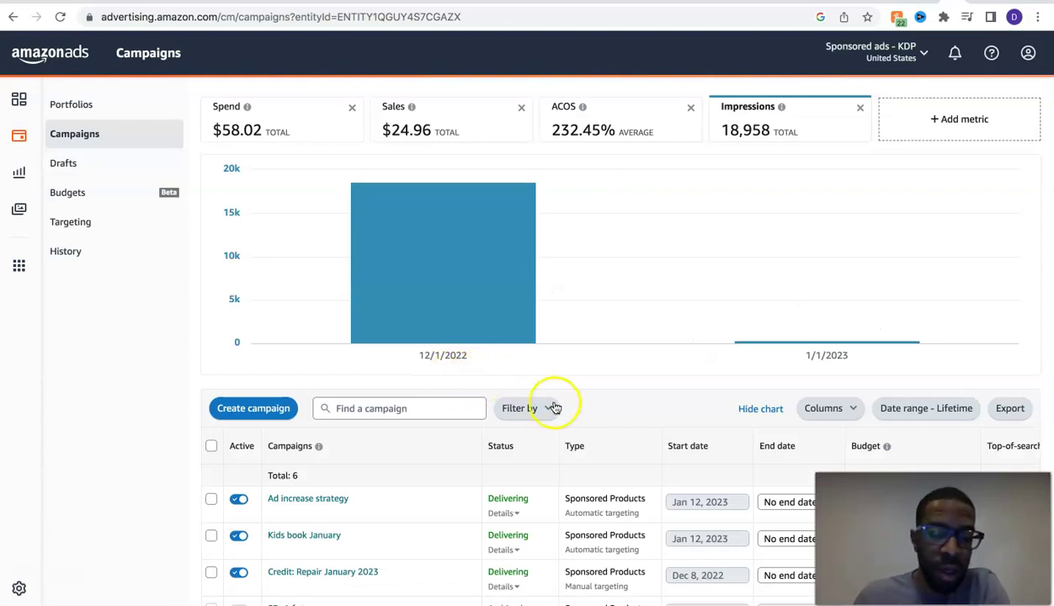
{"action": "scroll", "coordinate": [564, 345], "scroll_direction": "down", "scroll_amount": 5}
{"action": "scroll", "coordinate": [563, 389], "scroll_direction": "up", "scroll_amount": 5}
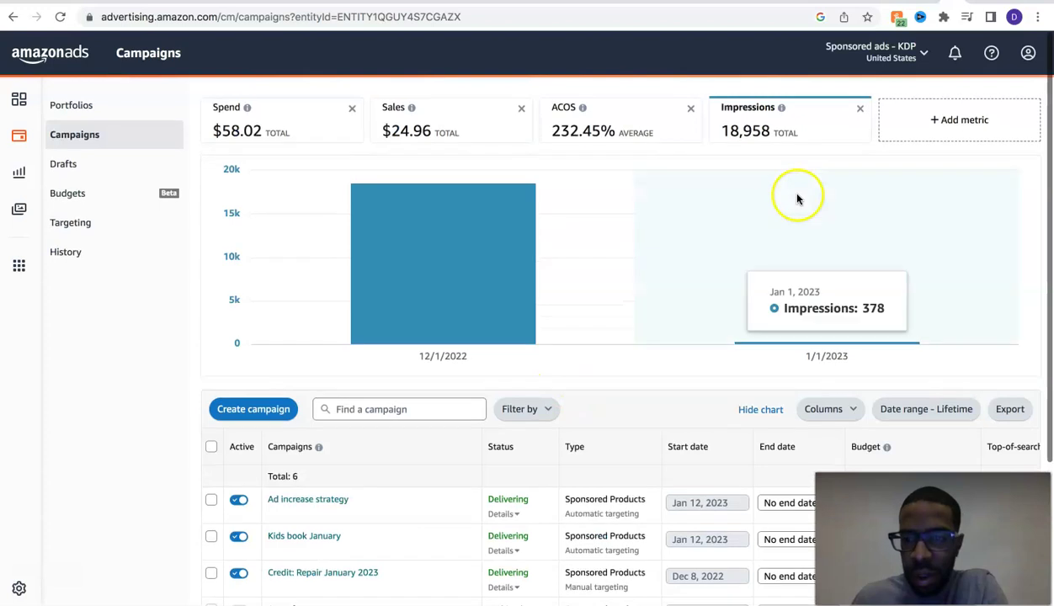
Switch to the Canada "Sponsored ads - KDP" account and review the status and performance columns of its campaigns.
{"action": "left_click", "coordinate": [875, 52]}
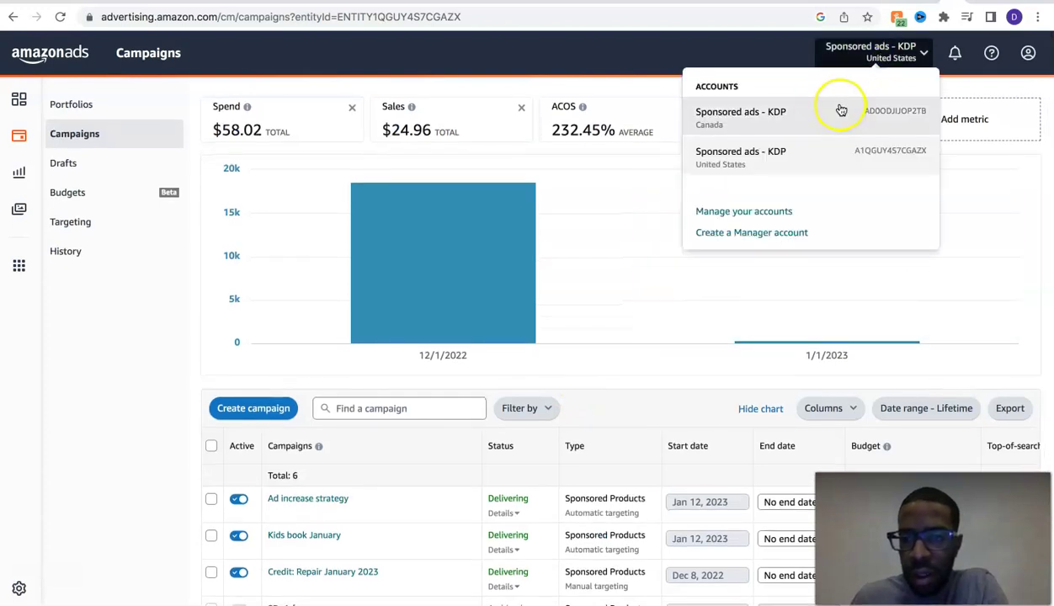
{"action": "left_click", "coordinate": [817, 111]}
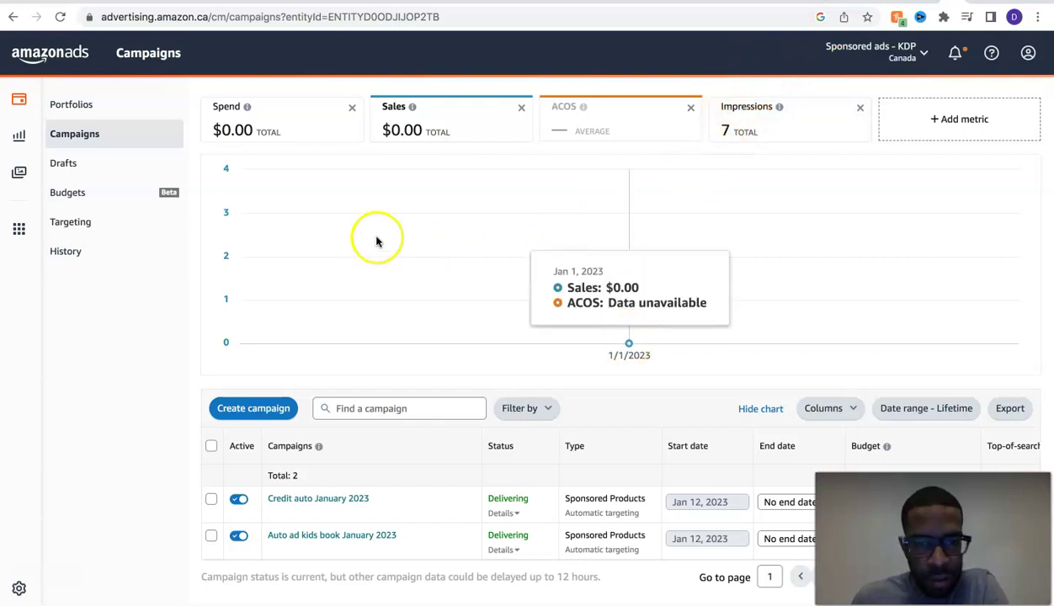
{"action": "scroll", "coordinate": [376, 242], "scroll_direction": "down", "scroll_amount": 1}
{"action": "mouse_move", "coordinate": [490, 470]}
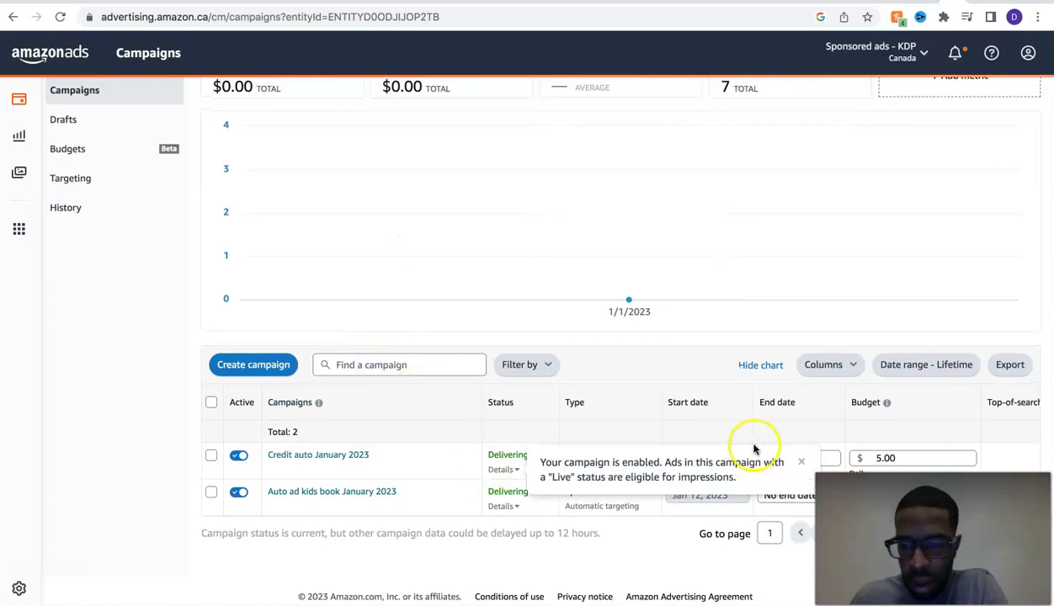
{"action": "scroll", "coordinate": [871, 437], "scroll_direction": "right", "scroll_amount": 10}
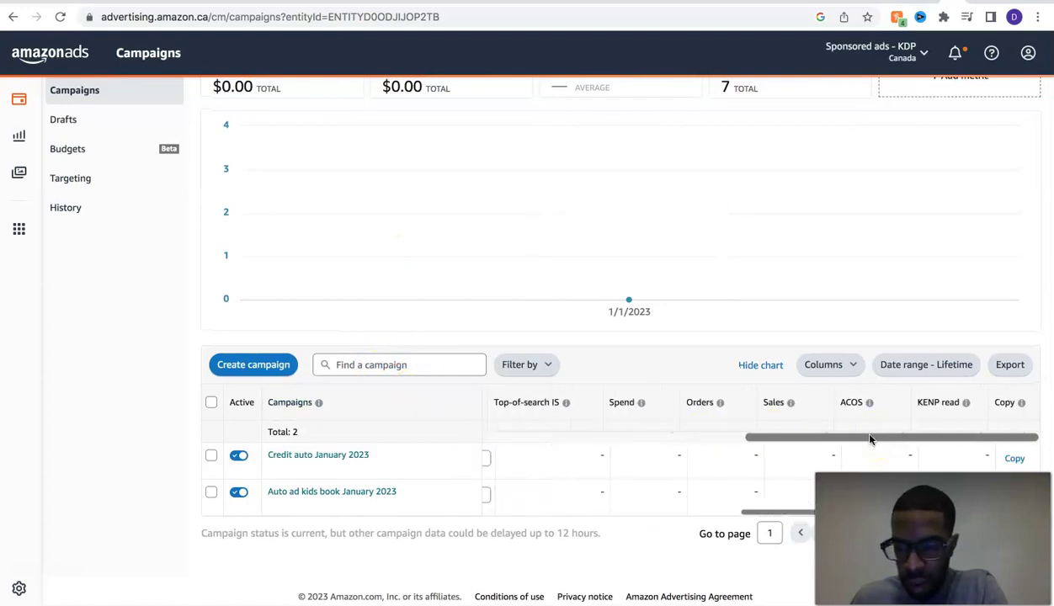
{"action": "scroll", "coordinate": [871, 439], "scroll_direction": "left", "scroll_amount": 10}
{"action": "left_click", "coordinate": [723, 465]}
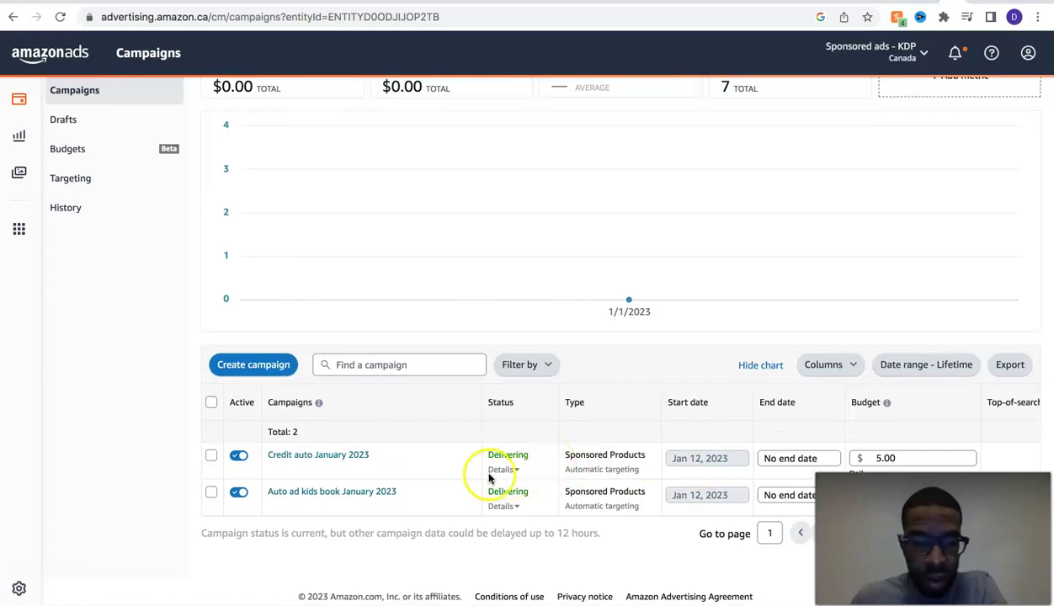
Open the "Credit auto January 2023" campaign and examine its campaign settings for budget and bidding options.
{"action": "left_click", "coordinate": [305, 457]}
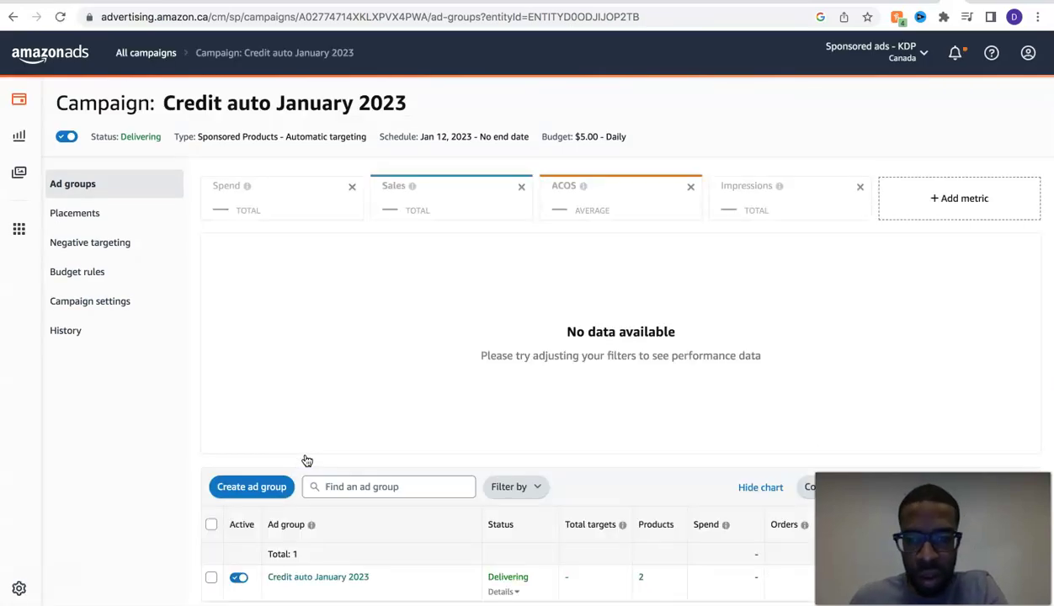
{"action": "scroll", "coordinate": [341, 396], "scroll_direction": "down", "scroll_amount": 2}
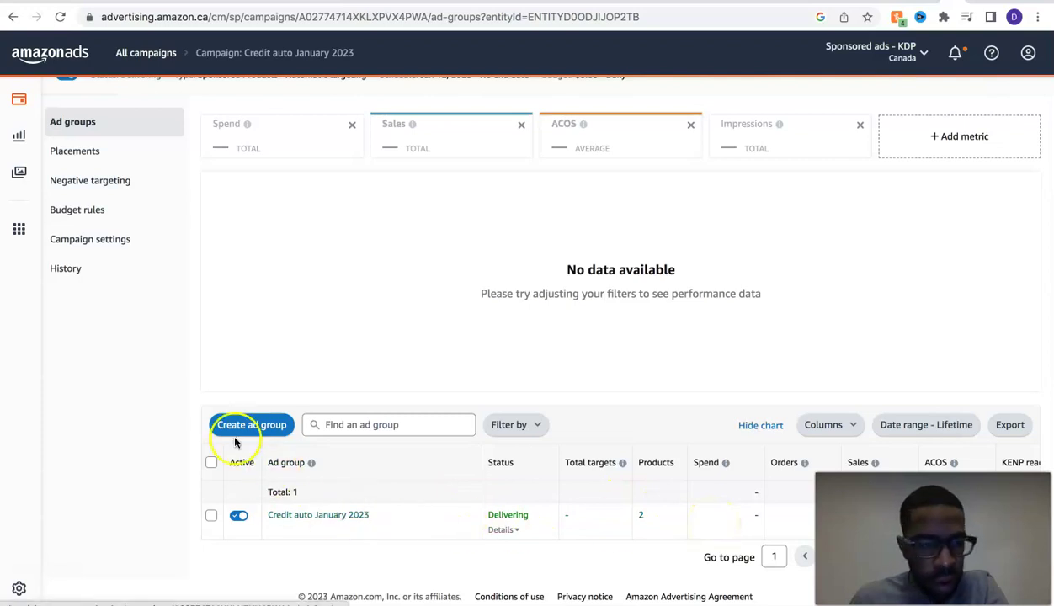
{"action": "left_click", "coordinate": [112, 239]}
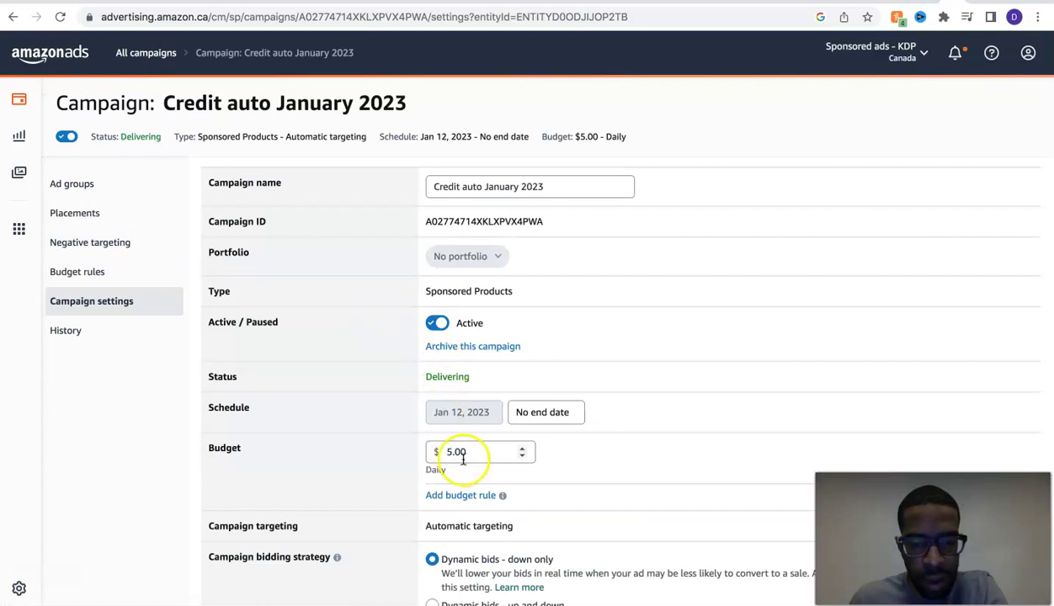
{"action": "scroll", "coordinate": [502, 437], "scroll_direction": "down", "scroll_amount": 5}
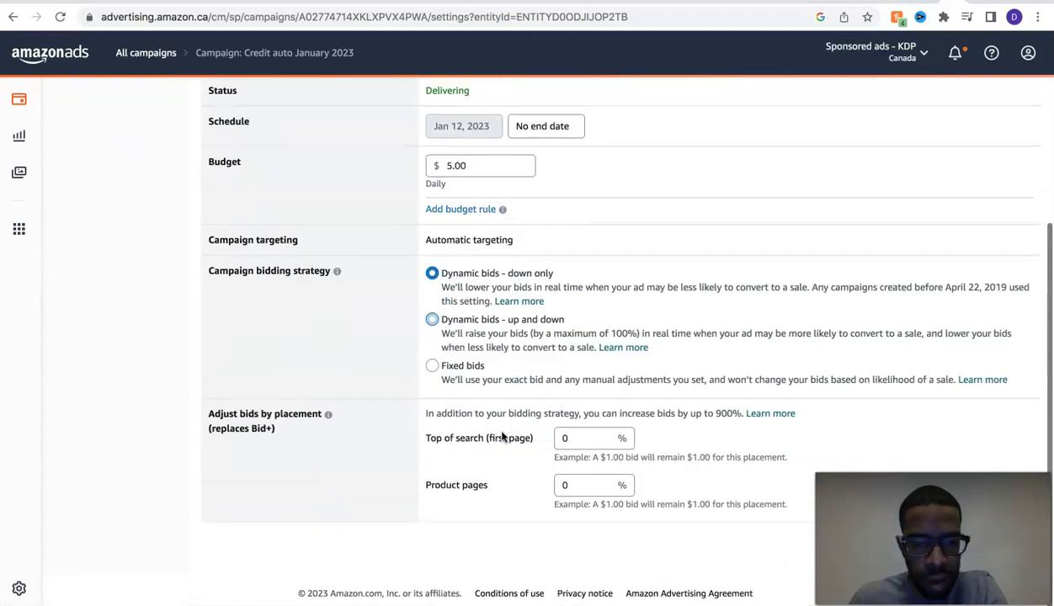
{"action": "scroll", "coordinate": [502, 437], "scroll_direction": "up", "scroll_amount": 5}
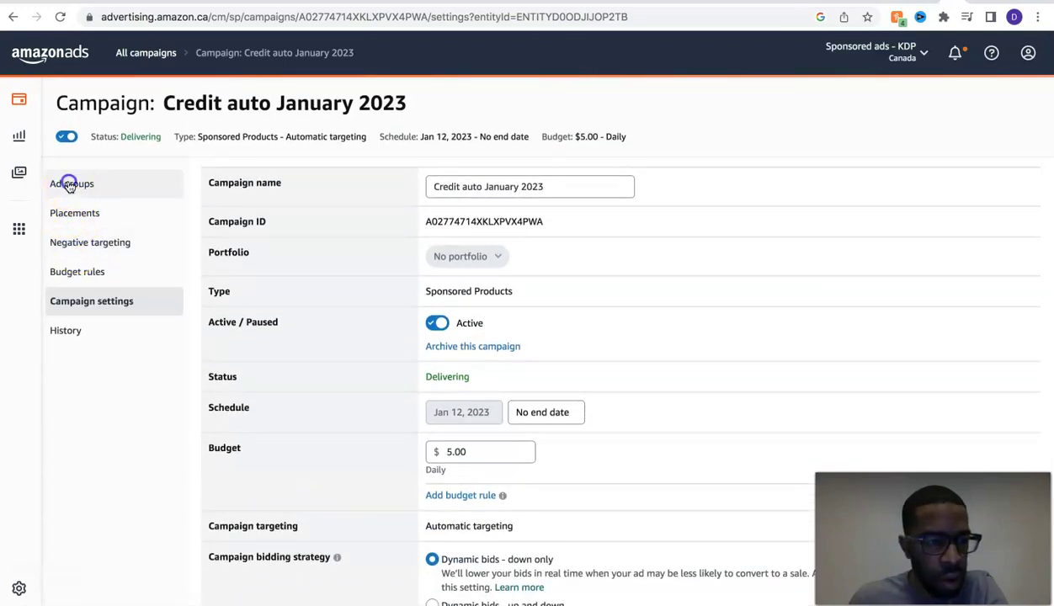
Set the default bid of the "Credit auto January 2023" ad group to $0.21 in its ad group settings and save it.
{"action": "left_click", "coordinate": [71, 184]}
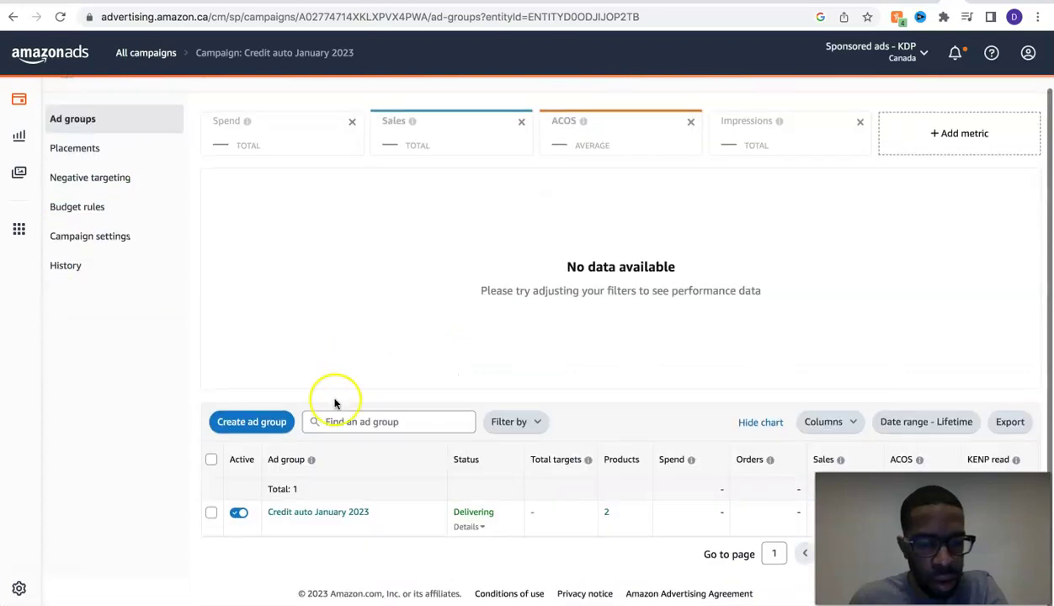
{"action": "scroll", "coordinate": [317, 543], "scroll_direction": "down", "scroll_amount": 1}
{"action": "left_click", "coordinate": [317, 545]}
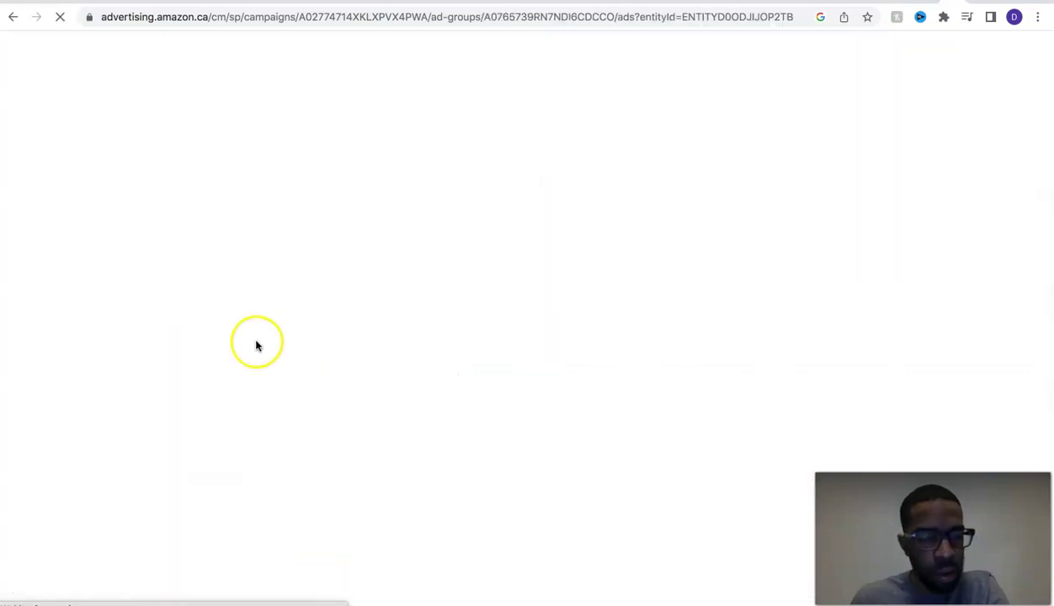
{"action": "left_click", "coordinate": [99, 305]}
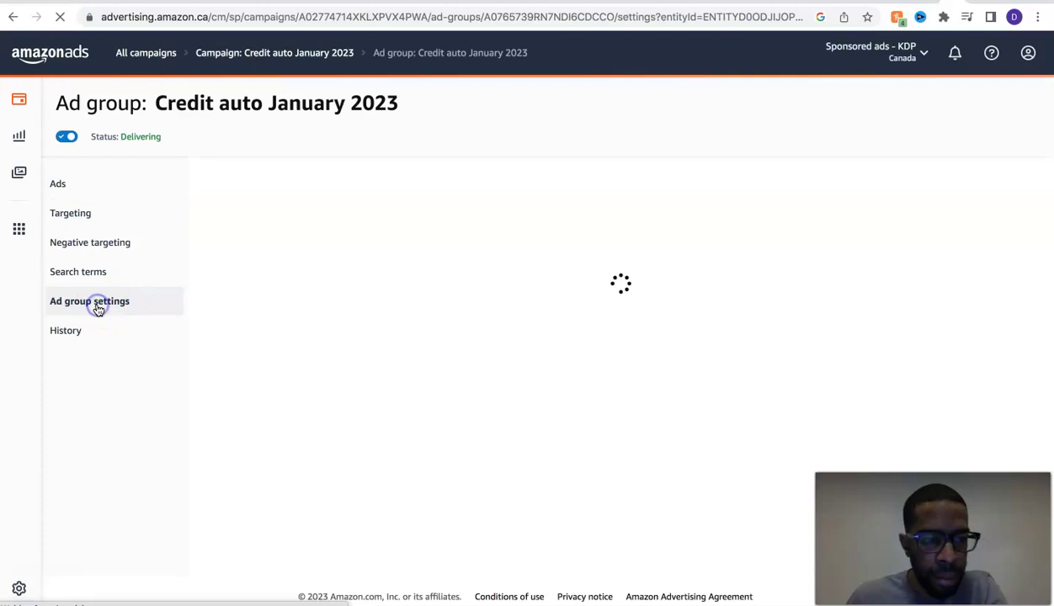
{"action": "left_click", "coordinate": [471, 311]}
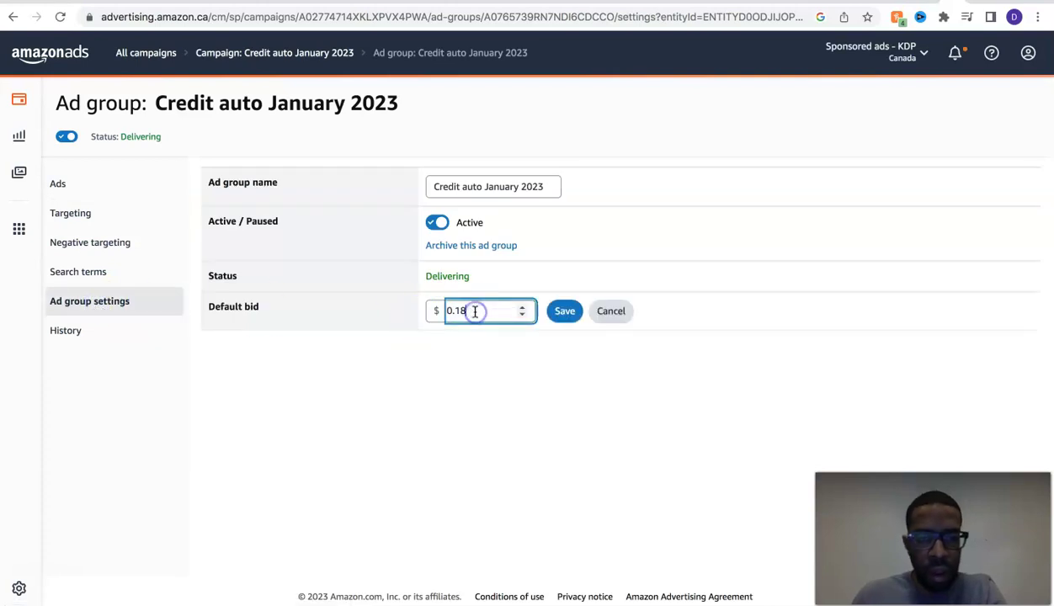
{"action": "key", "text": "BackSpace"}
{"action": "type", "text": "21"}
{"action": "left_click", "coordinate": [565, 311]}
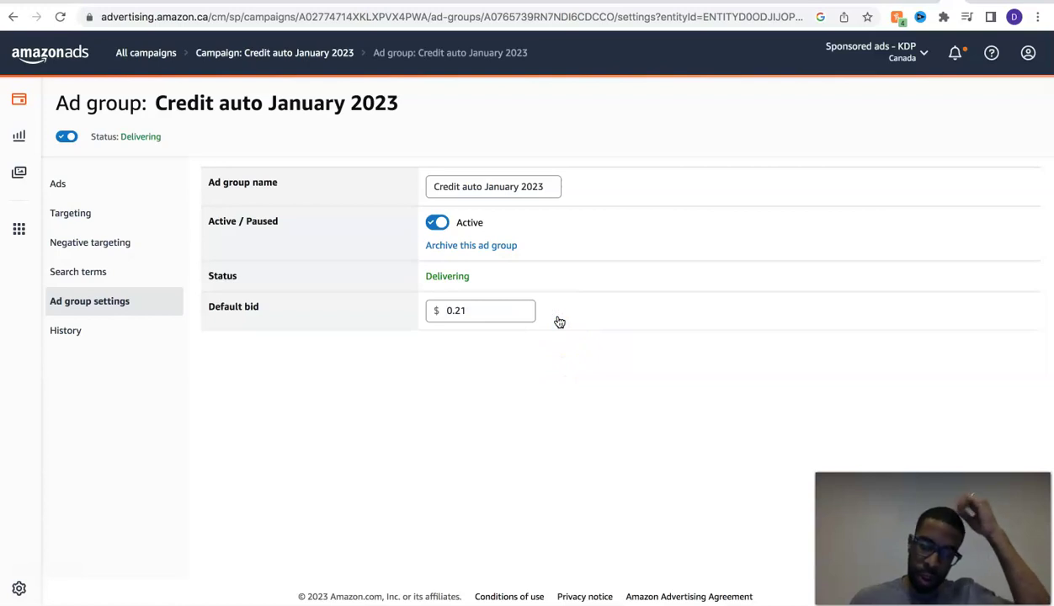
Review the products advertised in the "Credit auto January 2023" ad group and return to the overview of Canadian campaigns.
{"action": "left_click", "coordinate": [57, 185]}
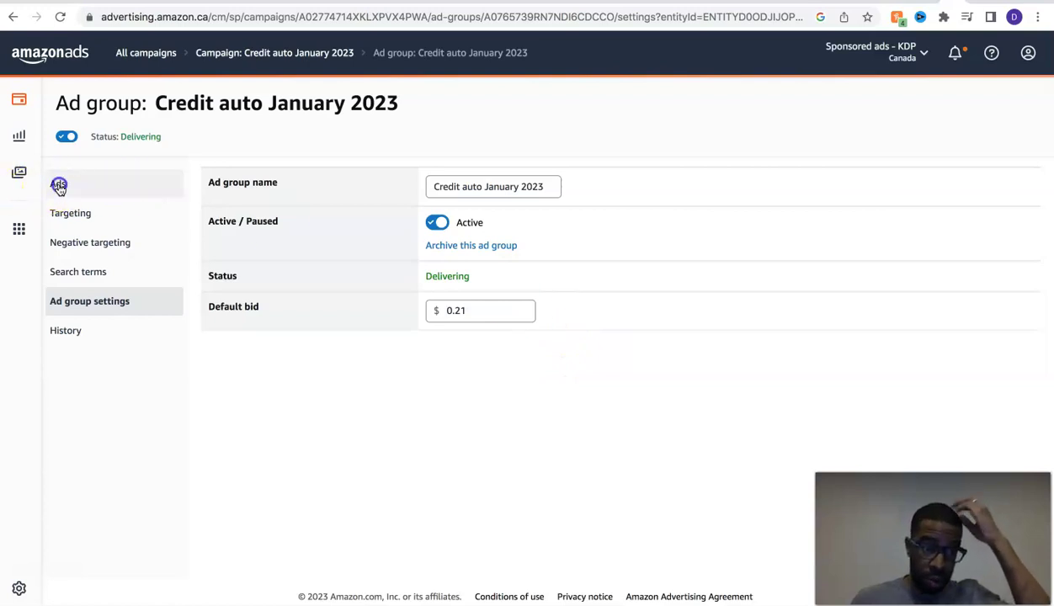
{"action": "scroll", "coordinate": [234, 191], "scroll_direction": "down", "scroll_amount": 2}
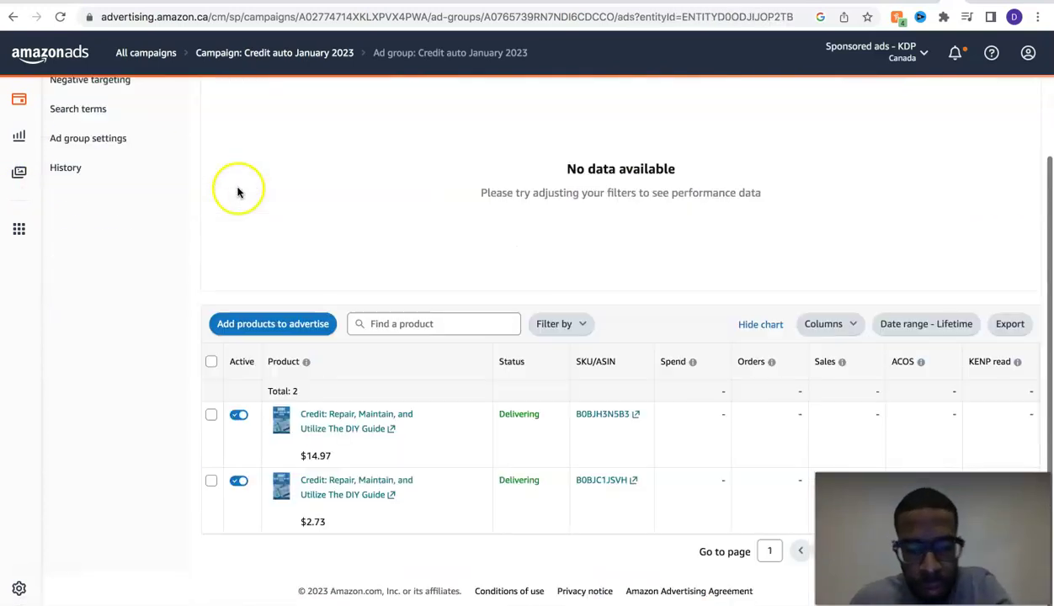
{"action": "scroll", "coordinate": [272, 247], "scroll_direction": "up", "scroll_amount": 2}
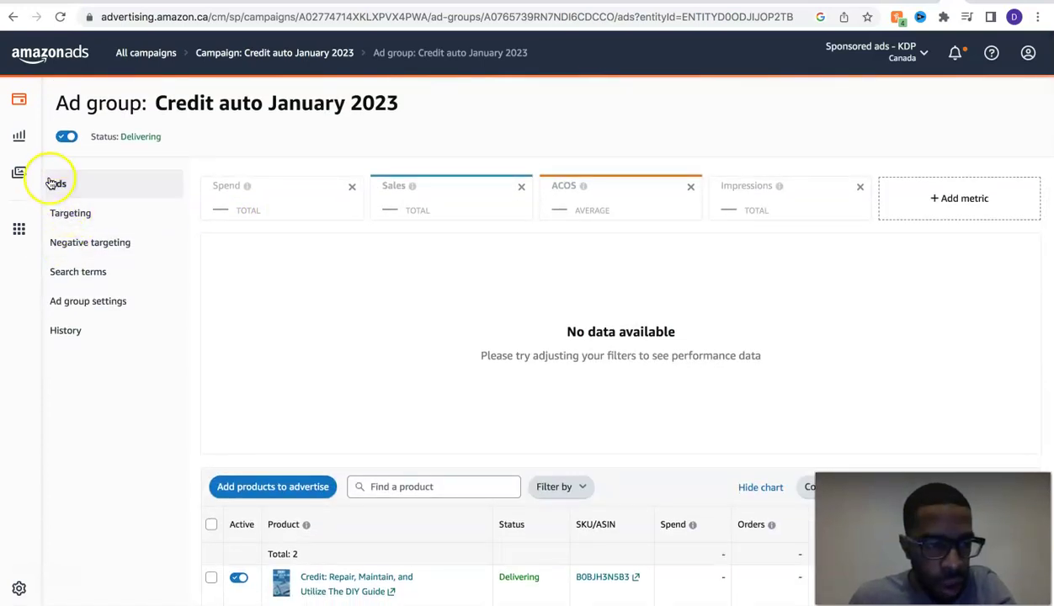
{"action": "scroll", "coordinate": [169, 303], "scroll_direction": "down", "scroll_amount": 2}
{"action": "scroll", "coordinate": [171, 305], "scroll_direction": "up", "scroll_amount": 2}
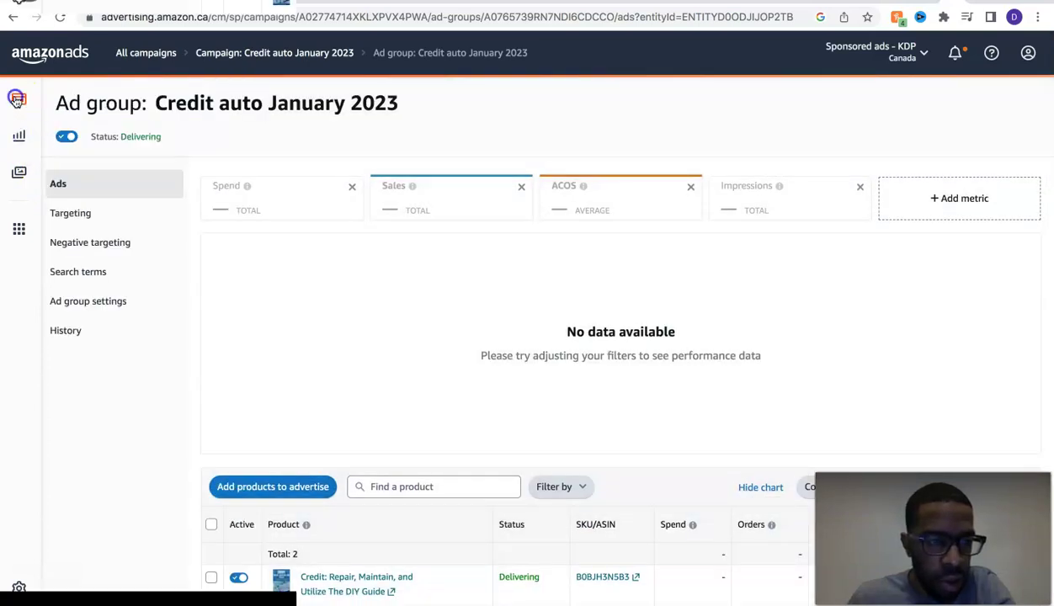
{"action": "left_click", "coordinate": [17, 101]}
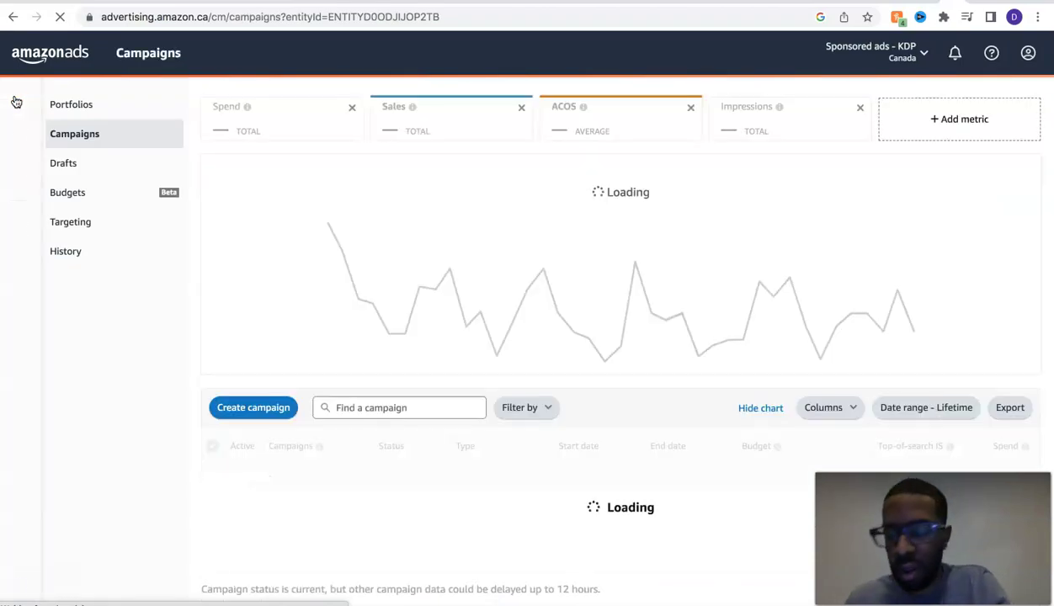
{"action": "scroll", "coordinate": [365, 249], "scroll_direction": "down", "scroll_amount": 1}
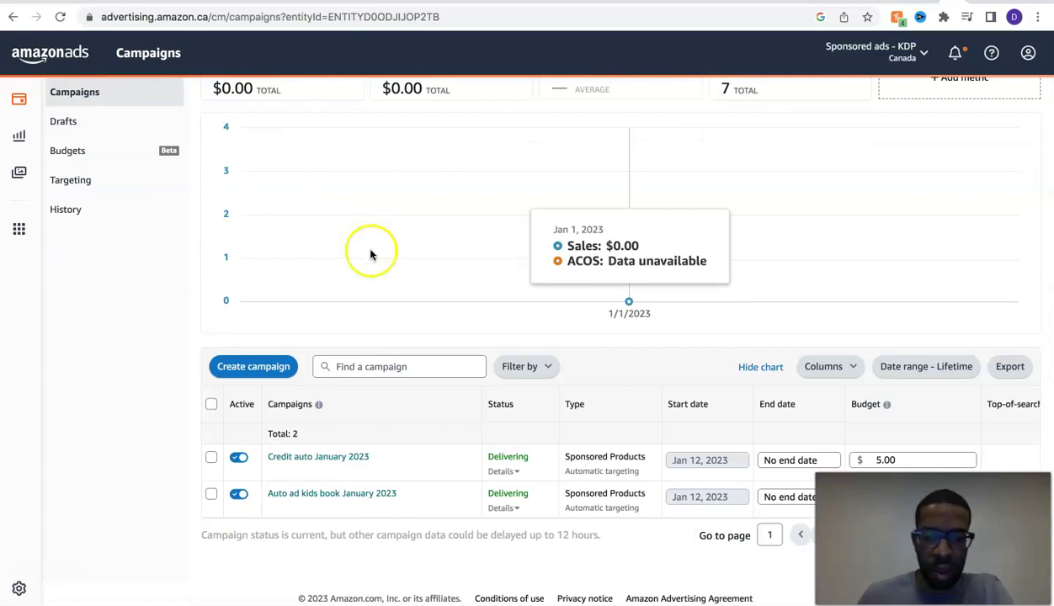
Open the "Auto ad kids book January 2023" campaign and its ad group, and review the advertised products and their performance.
{"action": "left_click", "coordinate": [322, 496]}
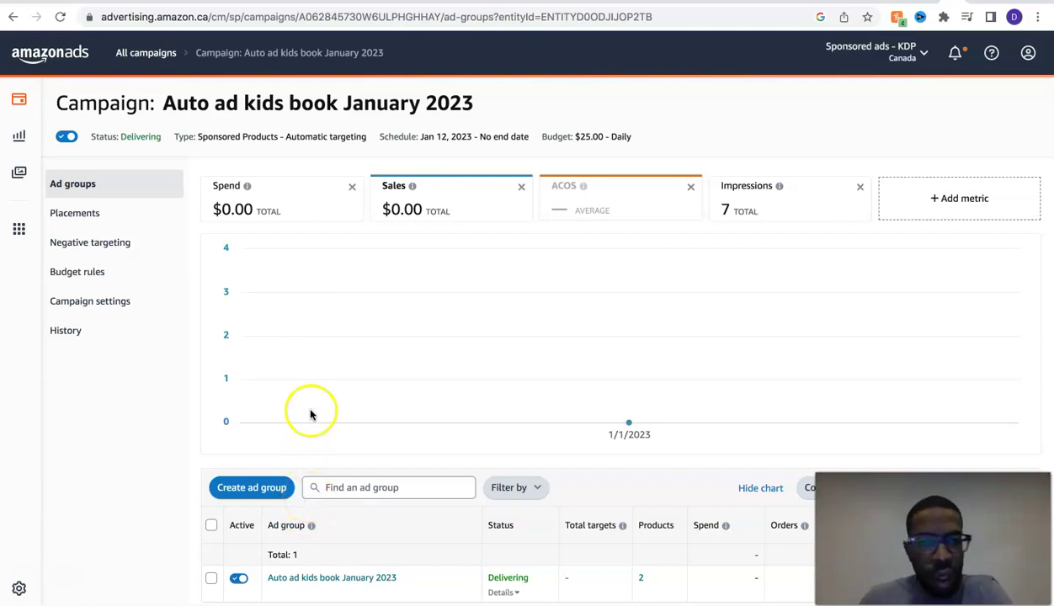
{"action": "scroll", "coordinate": [417, 371], "scroll_direction": "down", "scroll_amount": 2}
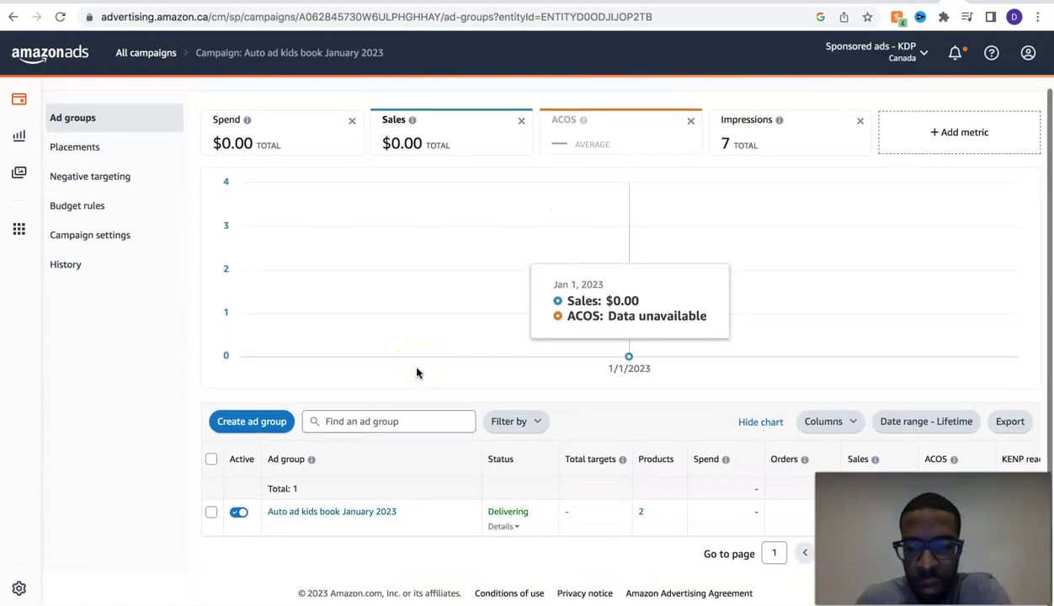
{"action": "left_click", "coordinate": [325, 516]}
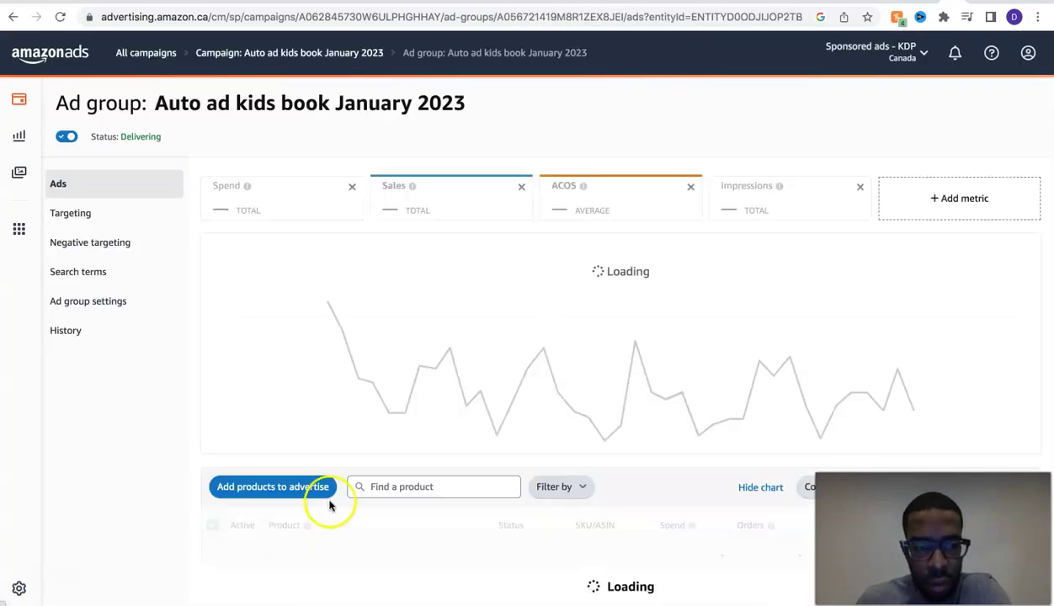
{"action": "scroll", "coordinate": [359, 337], "scroll_direction": "down", "scroll_amount": 3}
{"action": "scroll", "coordinate": [359, 338], "scroll_direction": "down", "scroll_amount": 1}
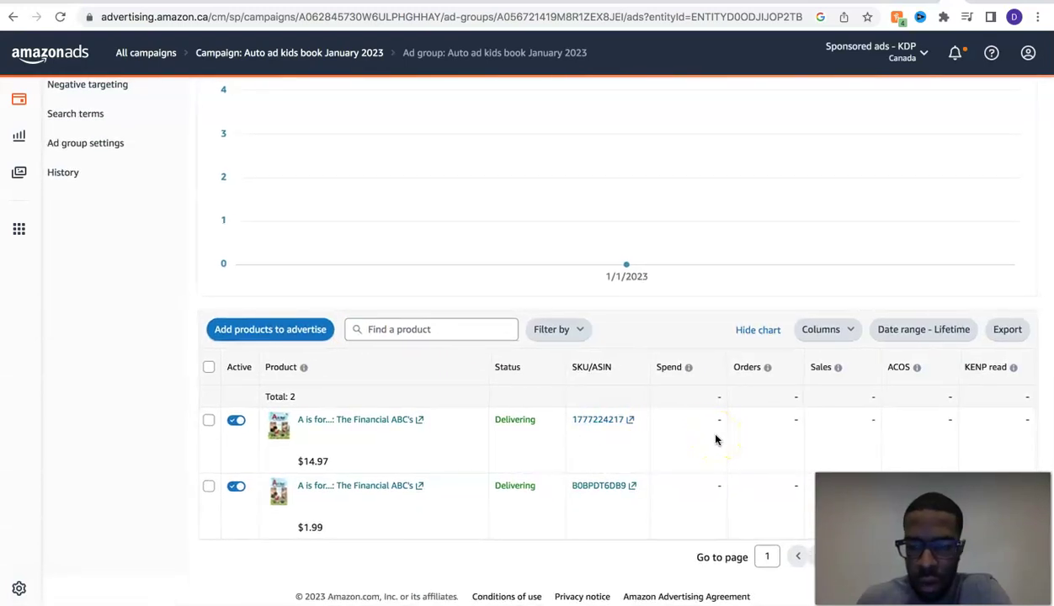
{"action": "scroll", "coordinate": [417, 454], "scroll_direction": "up", "scroll_amount": 3}
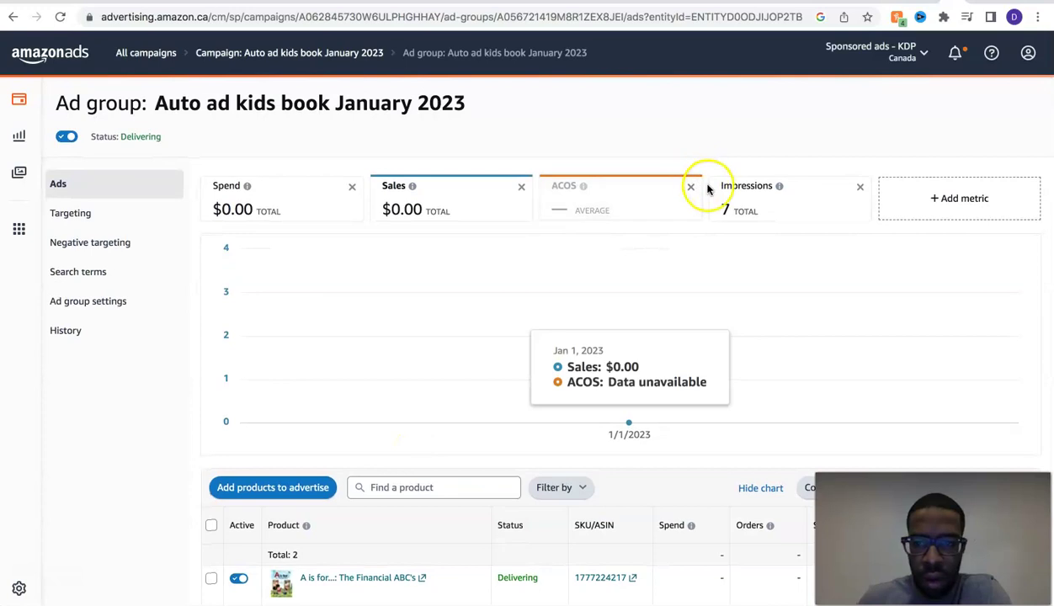
{"action": "scroll", "coordinate": [471, 400], "scroll_direction": "down", "scroll_amount": 3}
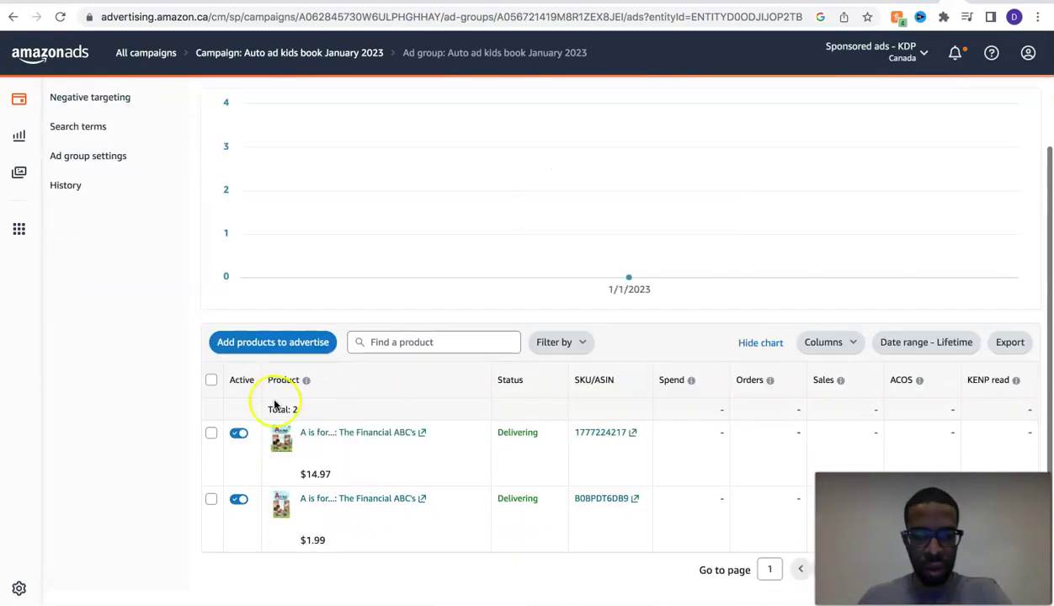
Set the default bid of the "Auto ad kids book January 2023" ad group to $0.14 in its ad group settings and save it.
{"action": "scroll", "coordinate": [274, 406], "scroll_direction": "up", "scroll_amount": 3}
{"action": "left_click", "coordinate": [107, 302]}
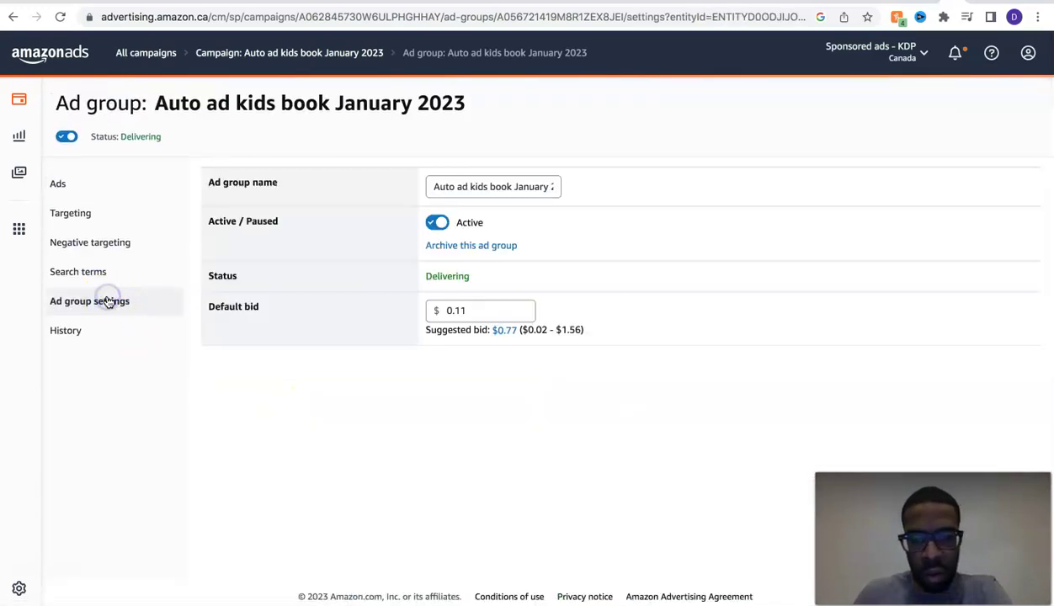
{"action": "left_click", "coordinate": [482, 311]}
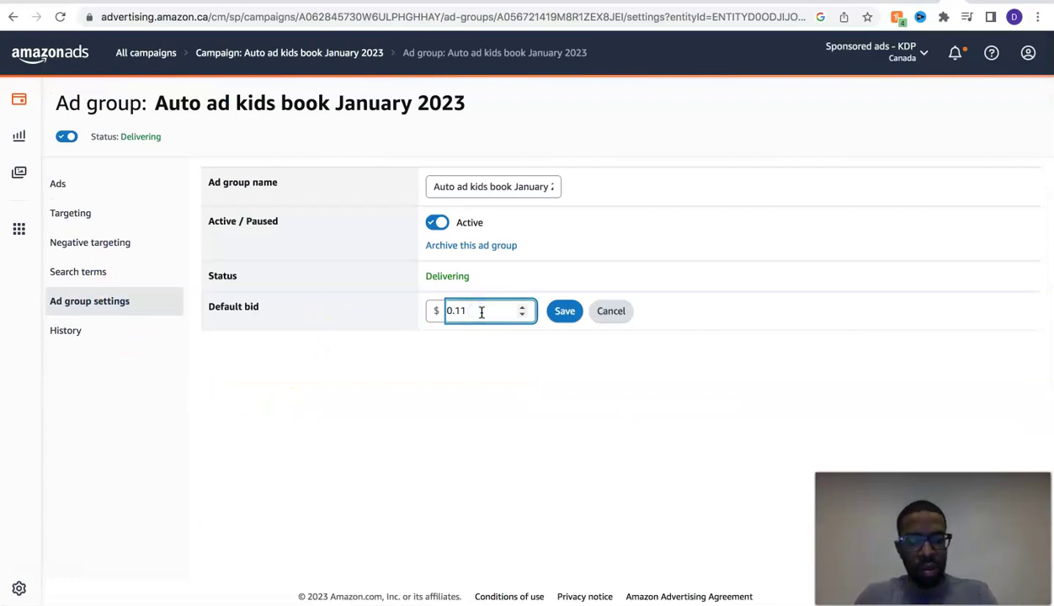
{"action": "left_click", "coordinate": [567, 318]}
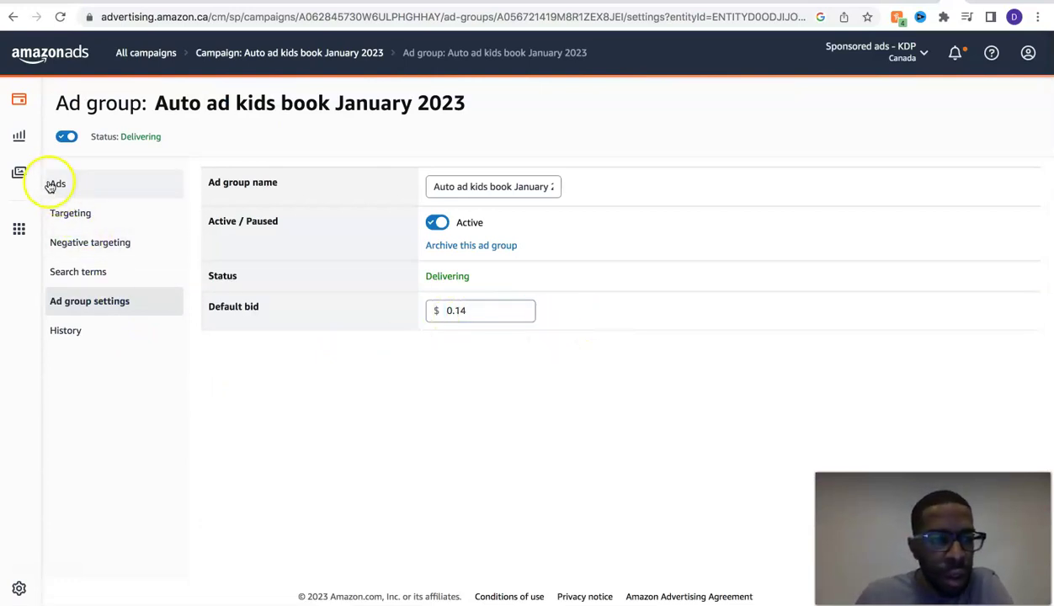
Return to the Canadian campaigns overview and examine the dates, budgets and performance columns of both campaigns.
{"action": "left_click", "coordinate": [19, 136]}
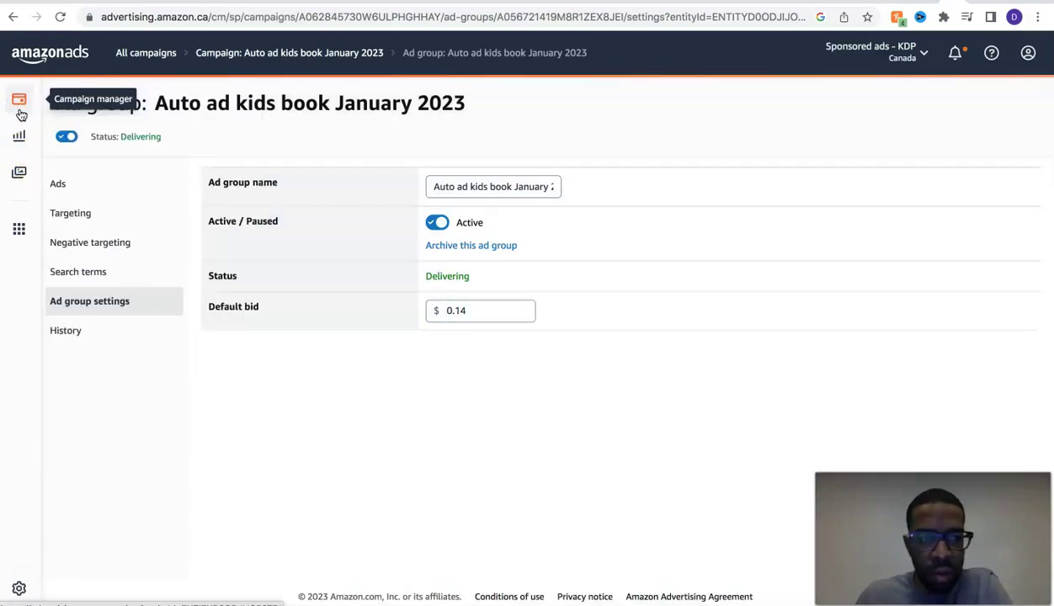
{"action": "left_click", "coordinate": [19, 100]}
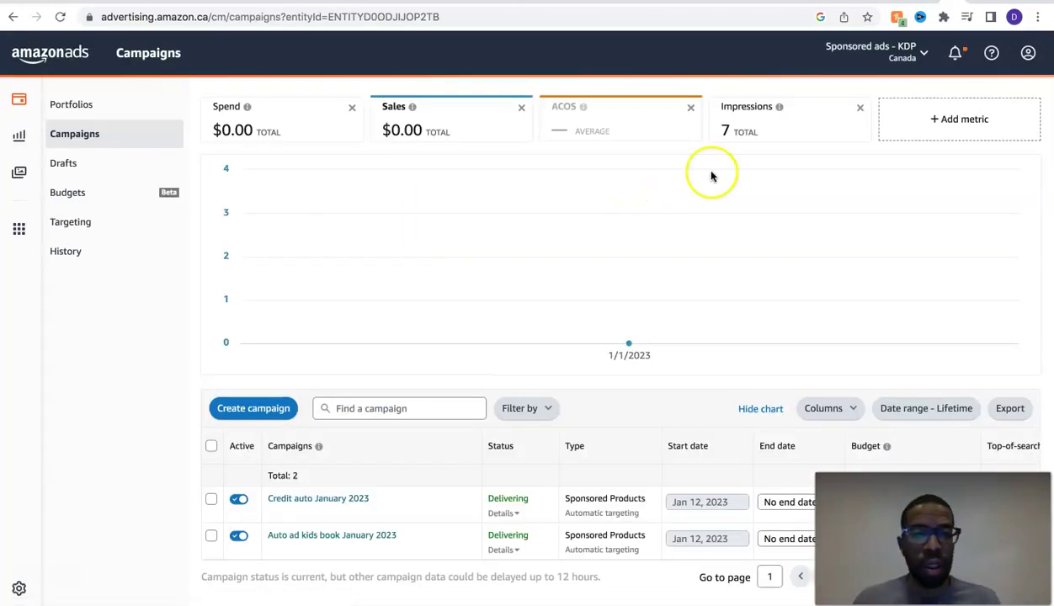
{"action": "mouse_move", "coordinate": [574, 313]}
{"action": "scroll", "coordinate": [576, 318], "scroll_direction": "down", "scroll_amount": 1}
{"action": "scroll", "coordinate": [576, 319], "scroll_direction": "down", "scroll_amount": 1}
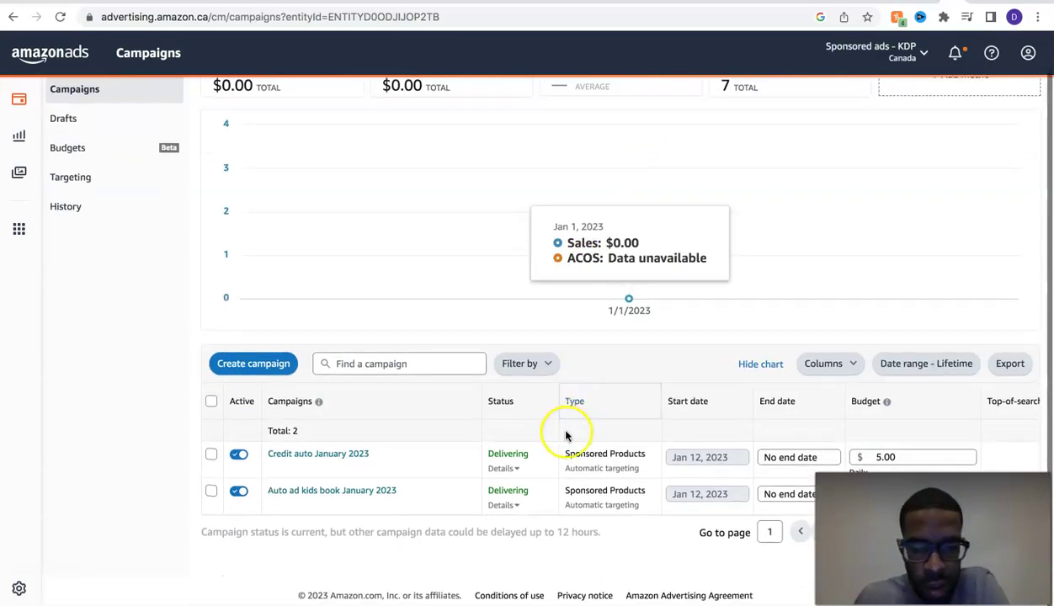
{"action": "scroll", "coordinate": [702, 441], "scroll_direction": "right", "scroll_amount": 5}
{"action": "scroll", "coordinate": [703, 446], "scroll_direction": "right", "scroll_amount": 5}
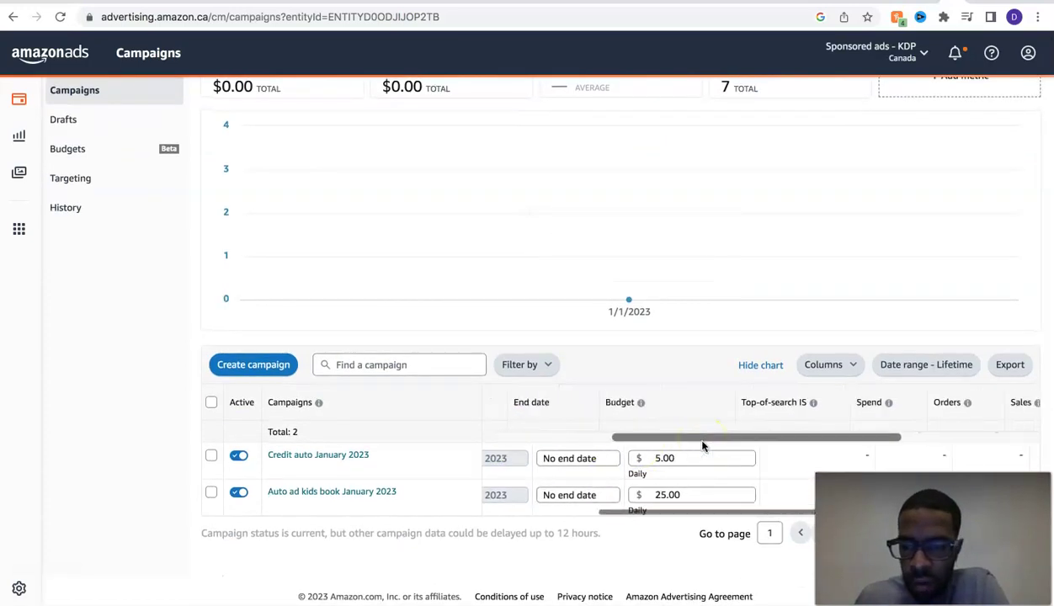
{"action": "scroll", "coordinate": [703, 446], "scroll_direction": "left", "scroll_amount": 6}
{"action": "scroll", "coordinate": [703, 446], "scroll_direction": "left", "scroll_amount": 1}
{"action": "left_click", "coordinate": [666, 412]}
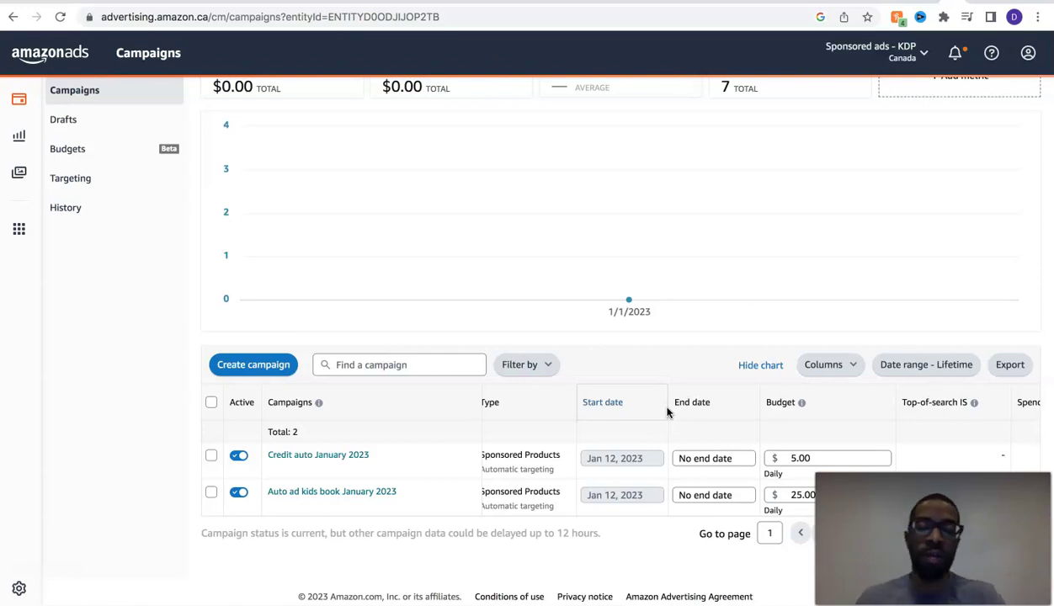
{"action": "mouse_move", "coordinate": [383, 228]}
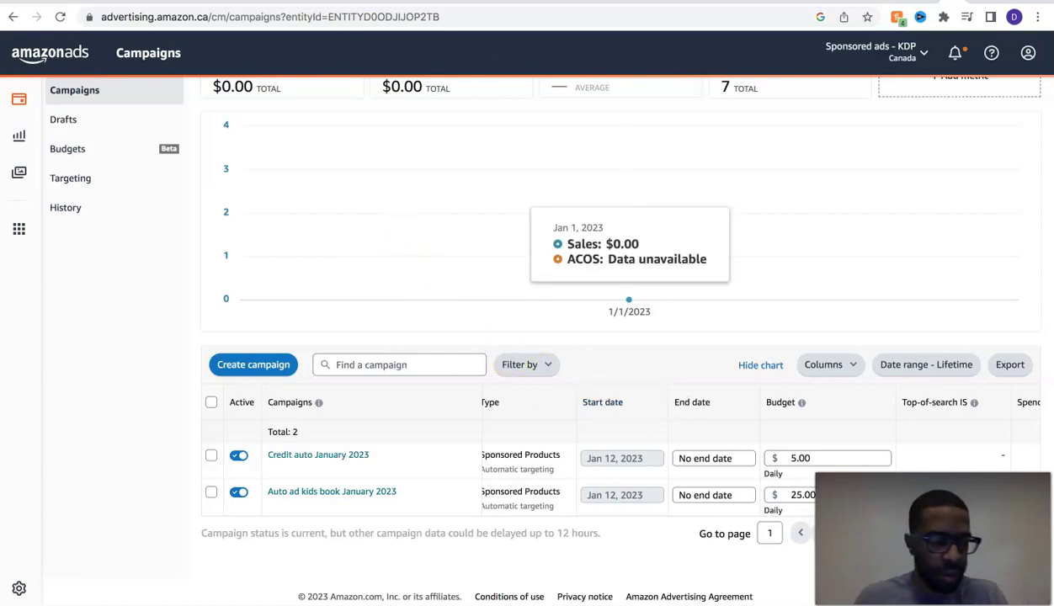